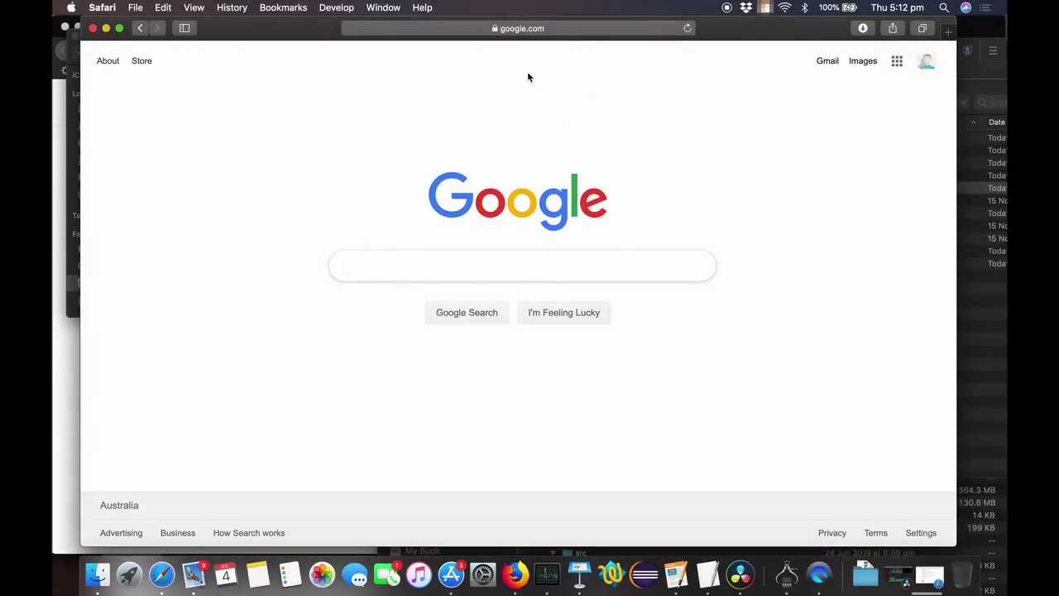
pyautogui.click(552, 29)
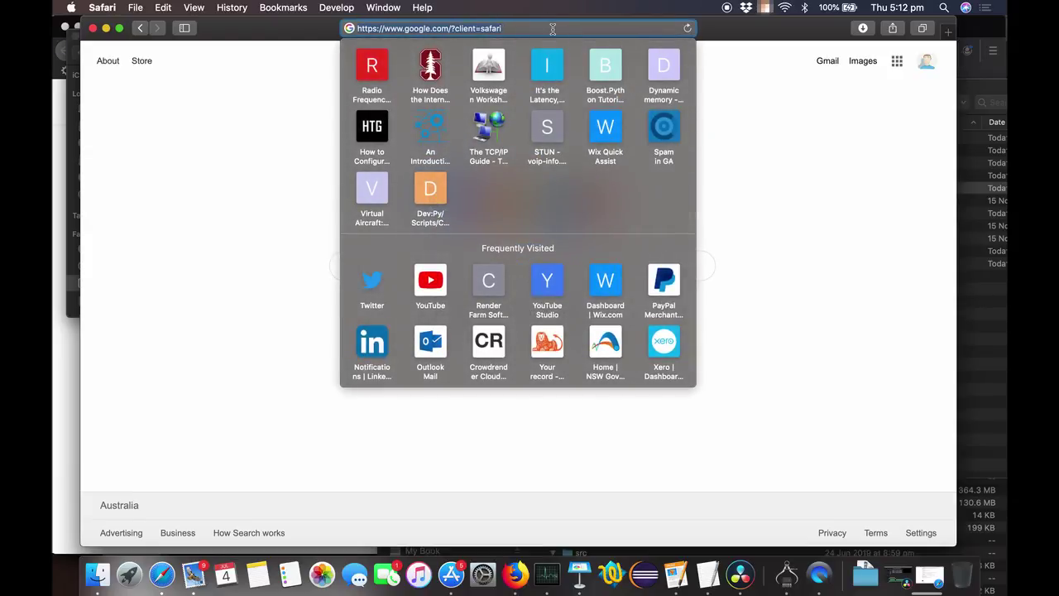
pyautogui.write('www.crowd-render.com')
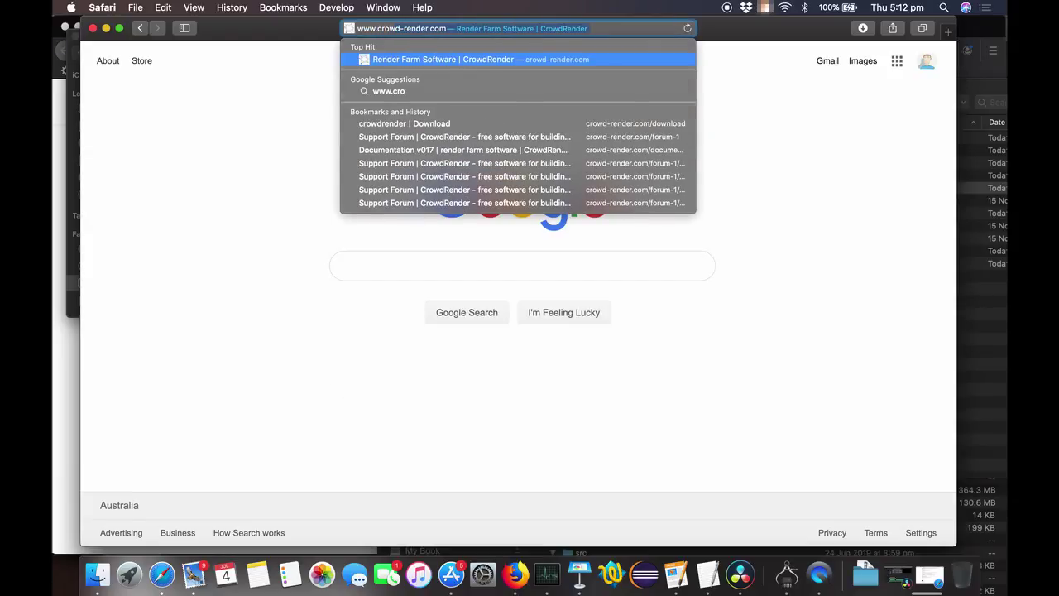
pyautogui.press('Return')
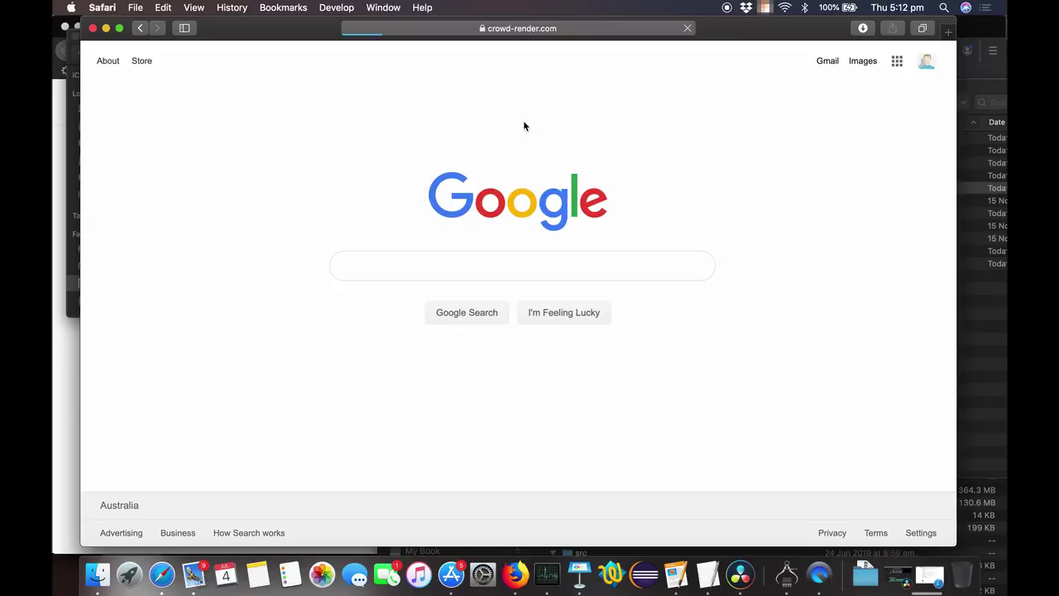
# Step: From the download page, log in to the CrowdRender cloud account and open Cloud Home
pyautogui.scroll(-5, 380, 233)
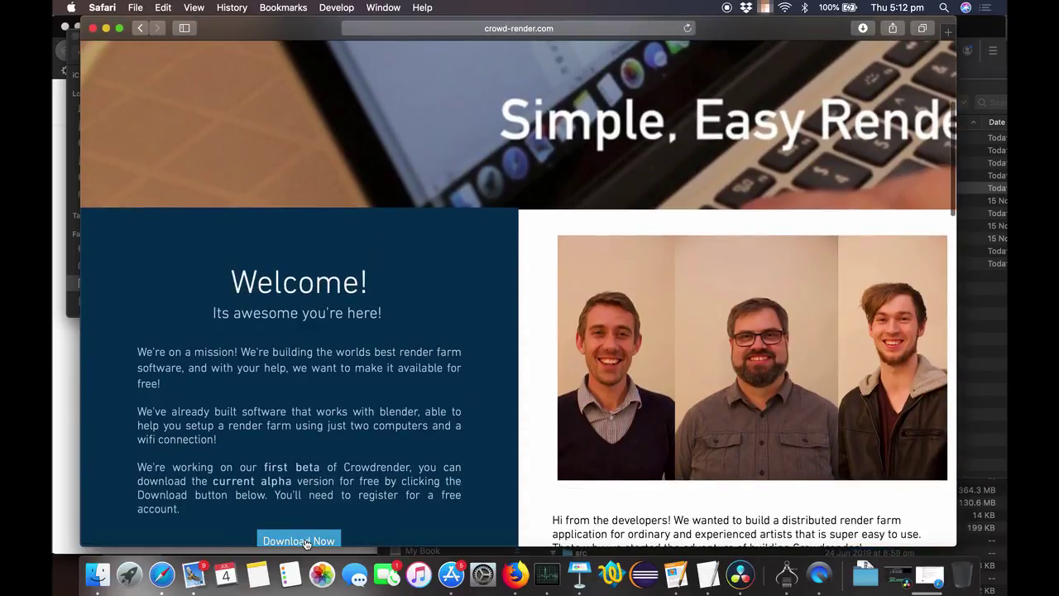
pyautogui.scroll(-4, 305, 541)
pyautogui.click(314, 393)
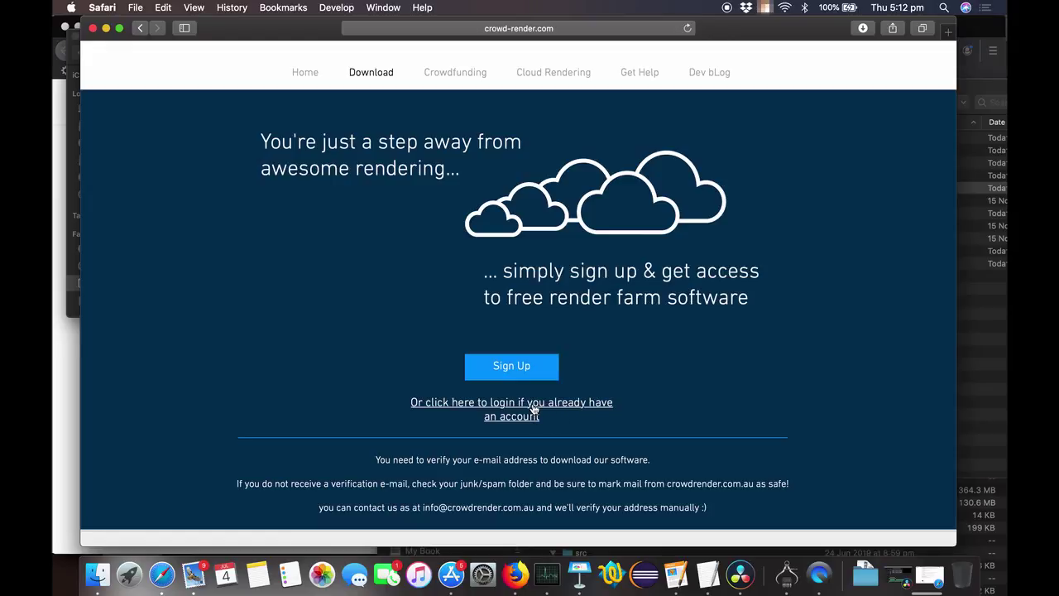
pyautogui.click(533, 405)
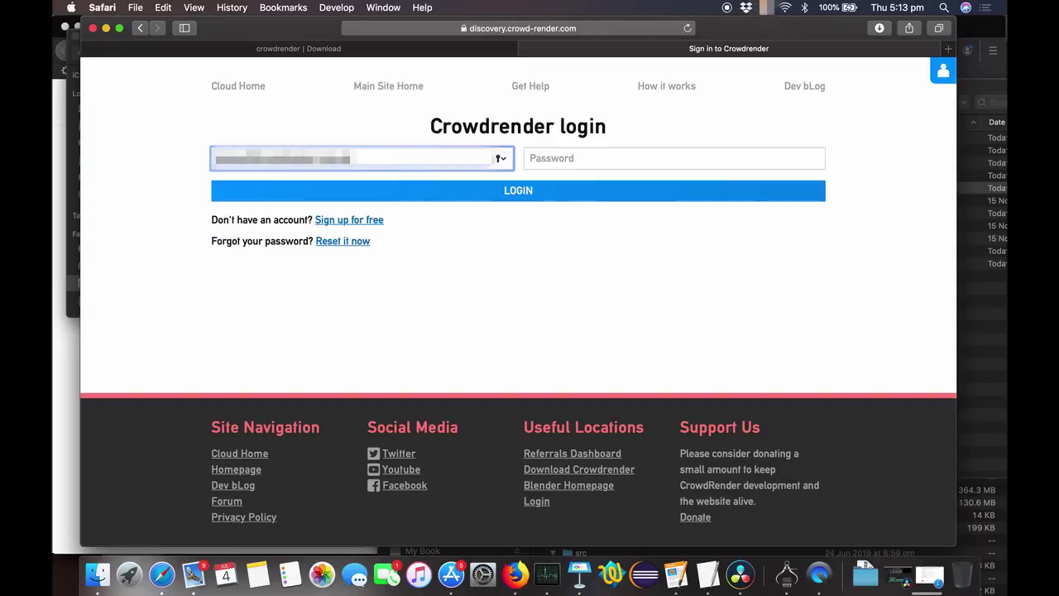
pyautogui.click(486, 191)
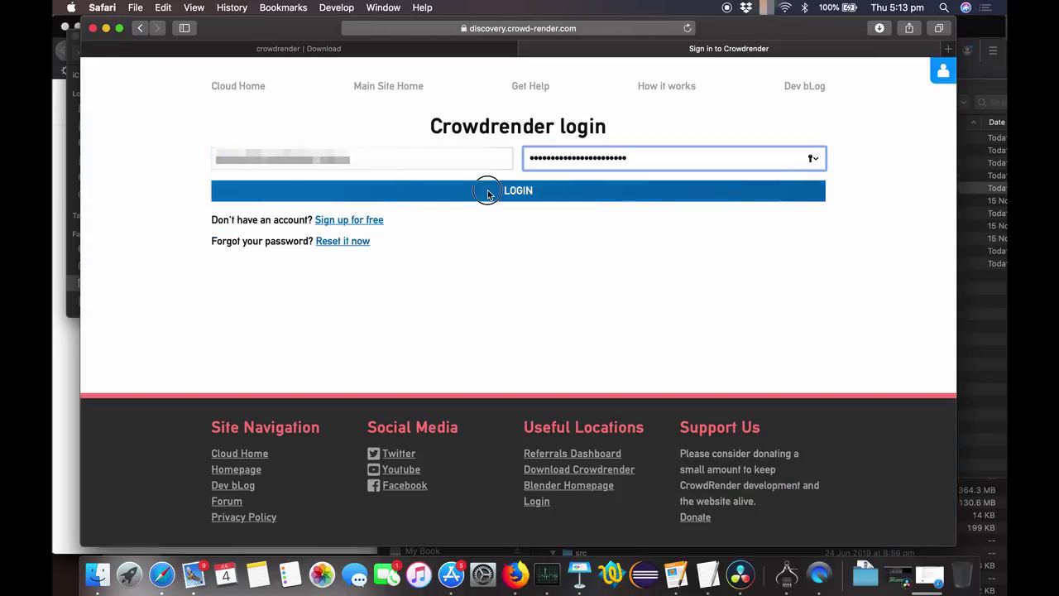
pyautogui.click(250, 88)
pyautogui.scroll(-10, 588, 229)
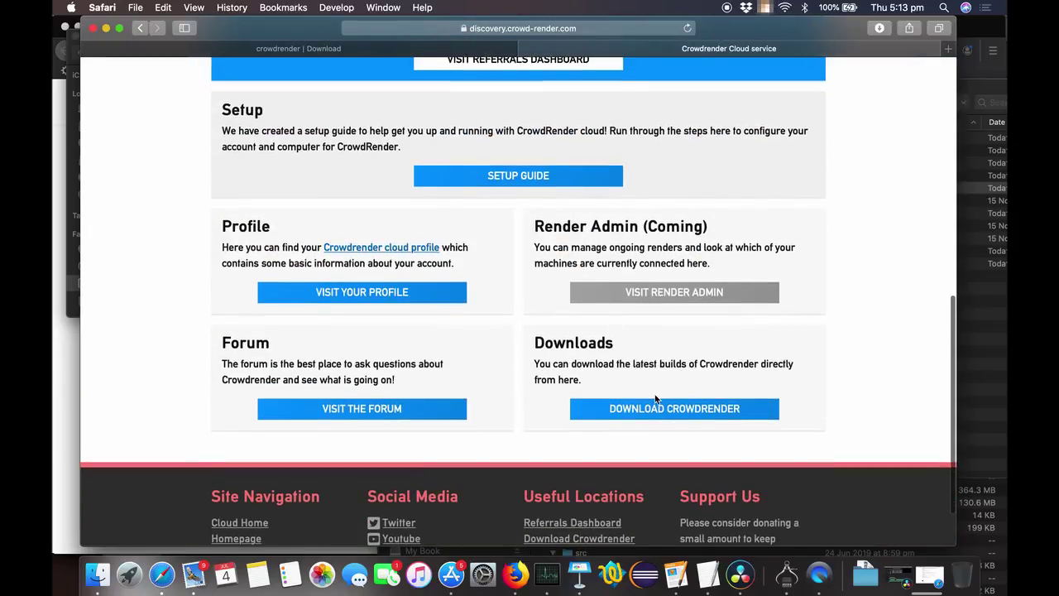
# Step: Download Crowdrender v0.1.7 for Blender 2.80 and choose NOT NOW on the donation popup
pyautogui.click(673, 408)
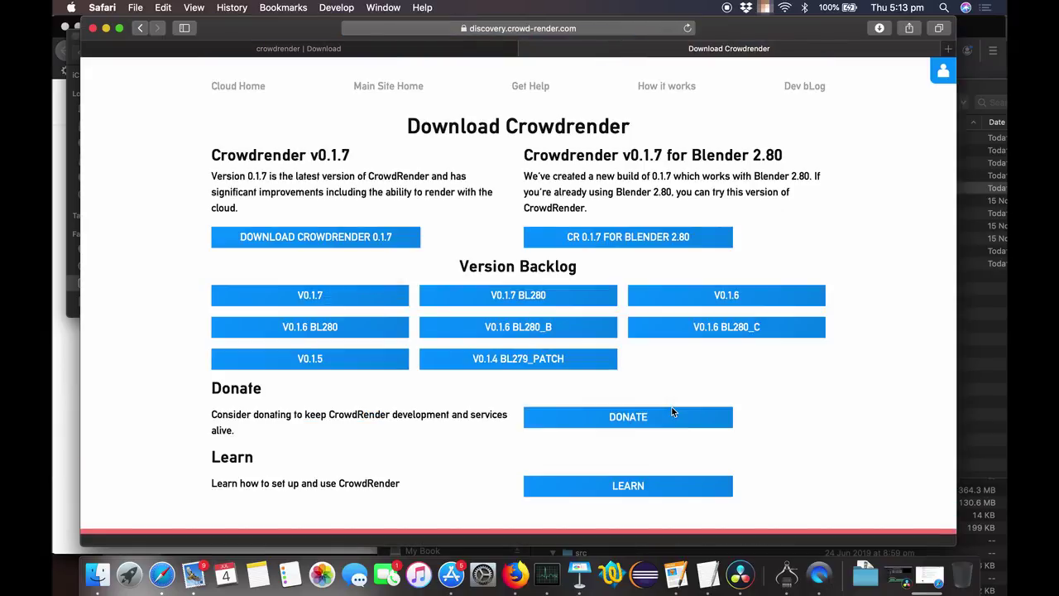
pyautogui.moveTo(233, 156); pyautogui.dragTo(349, 157)
pyautogui.click(318, 227)
pyautogui.moveTo(527, 153); pyautogui.dragTo(783, 154)
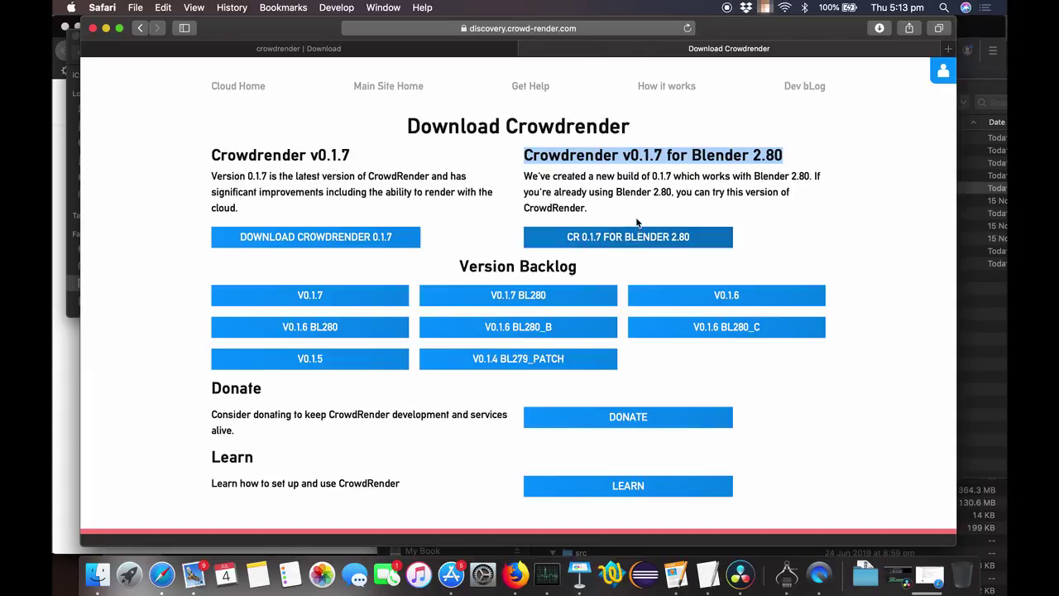
pyautogui.click(627, 240)
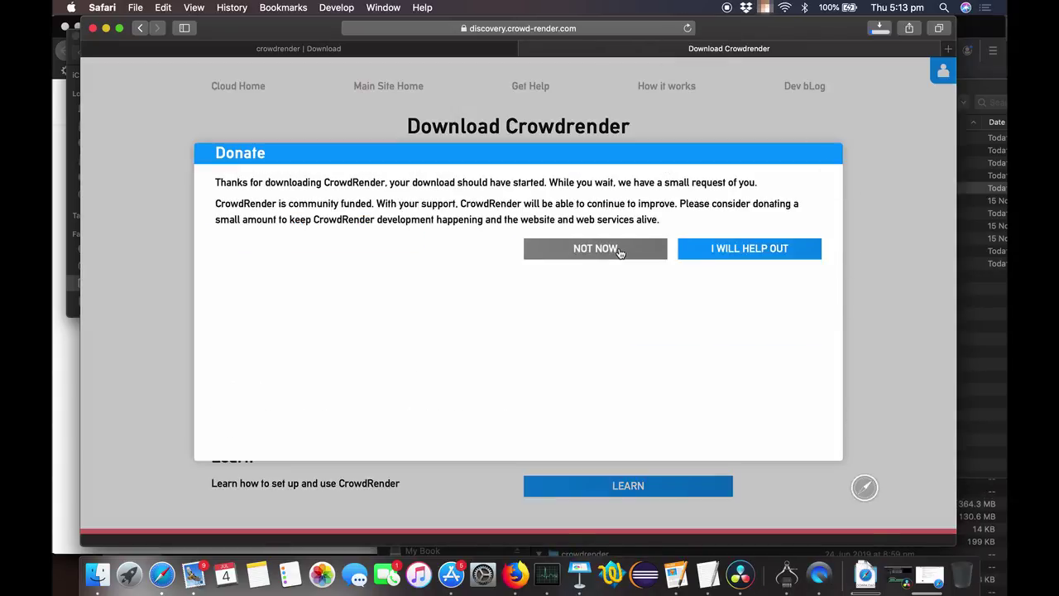
pyautogui.click(622, 248)
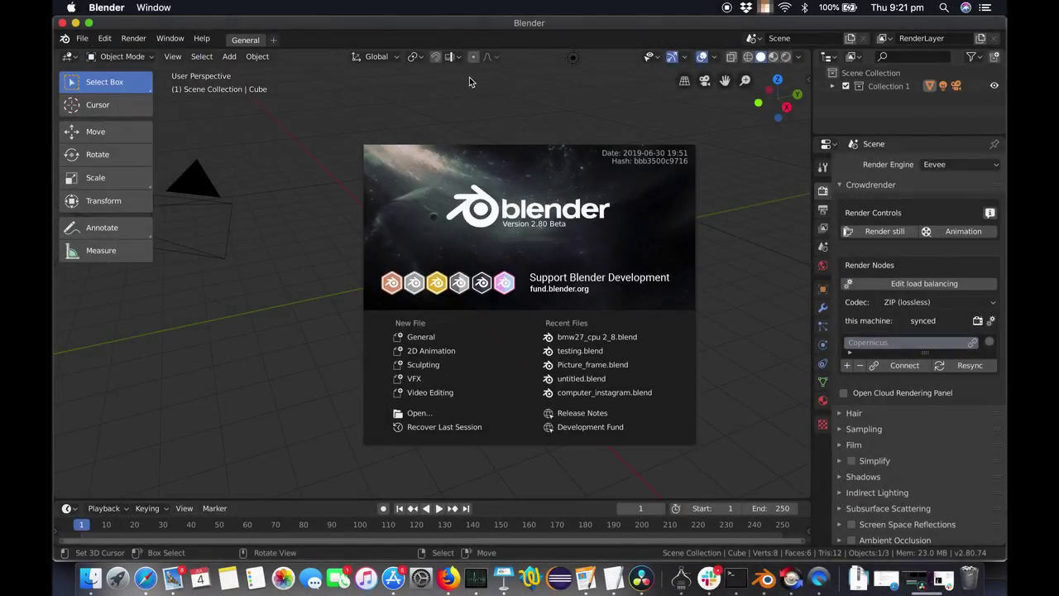
# Step: Dismiss the splash screen and open Blender Preferences from the Edit menu
pyautogui.click(557, 192)
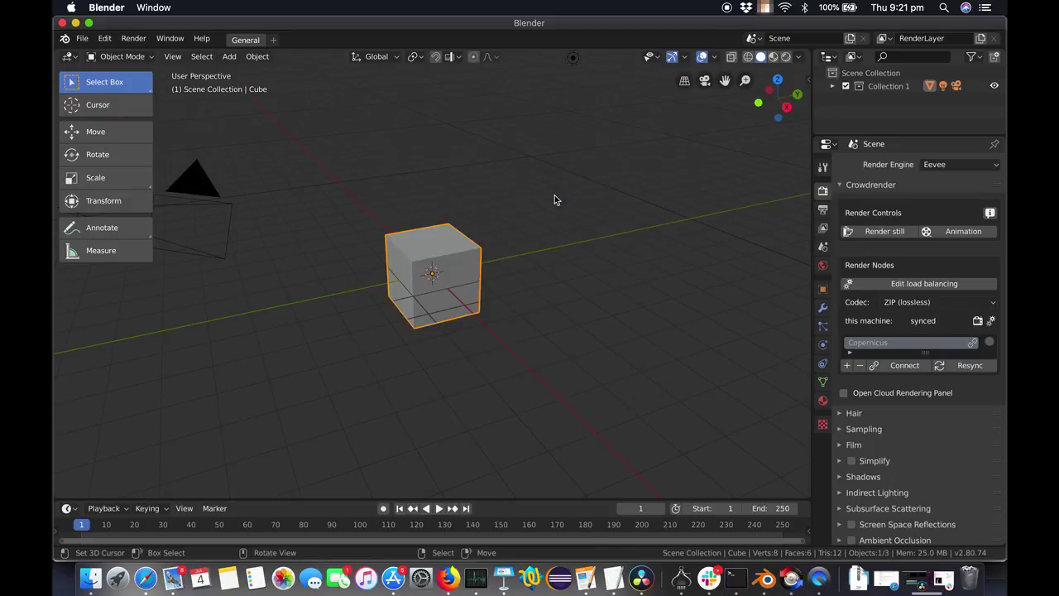
pyautogui.click(105, 38)
pyautogui.click(137, 214)
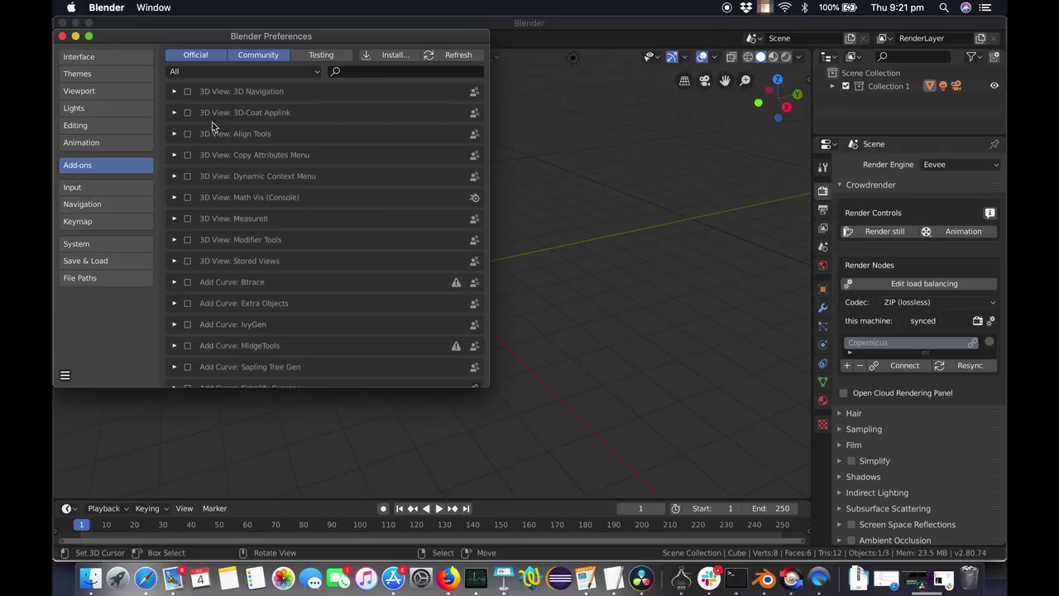
# Step: Search the add-ons list for 'crow' and expand the CrowdRender add-on details
pyautogui.click(389, 56)
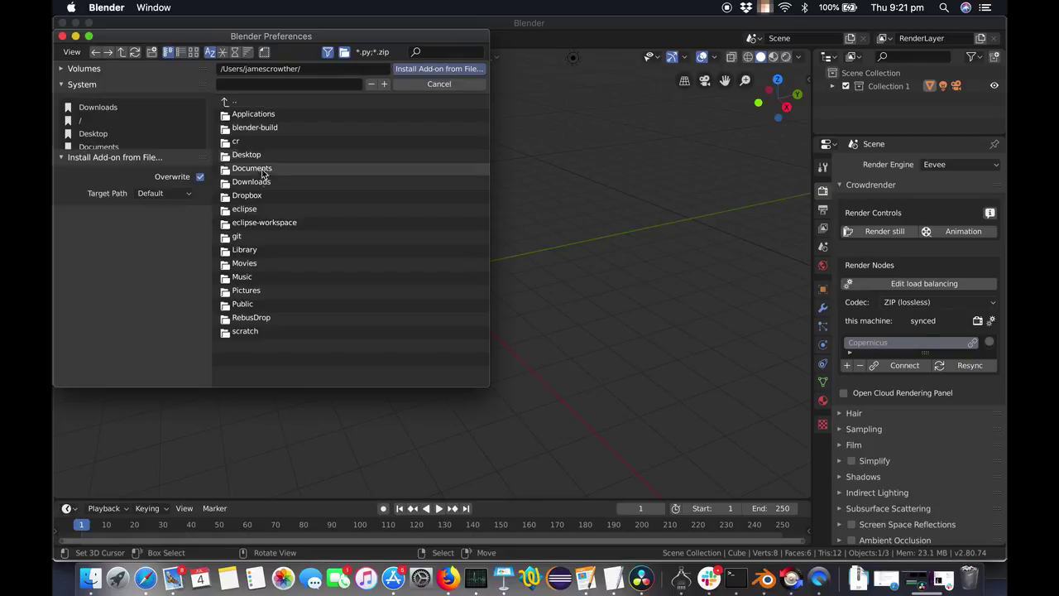
pyautogui.click(420, 87)
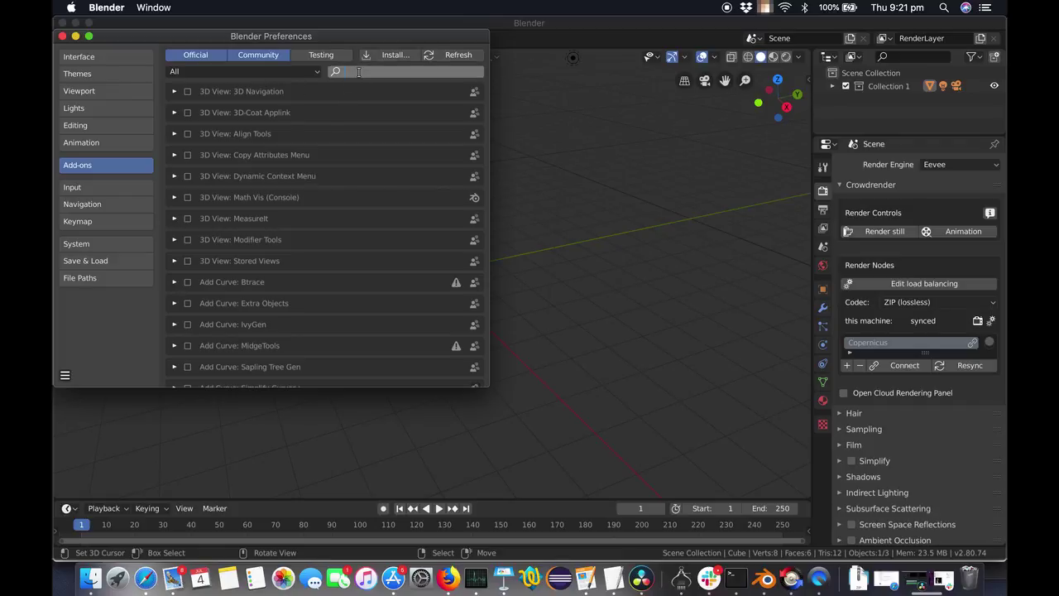
pyautogui.click(358, 72)
pyautogui.write('crowdrender')
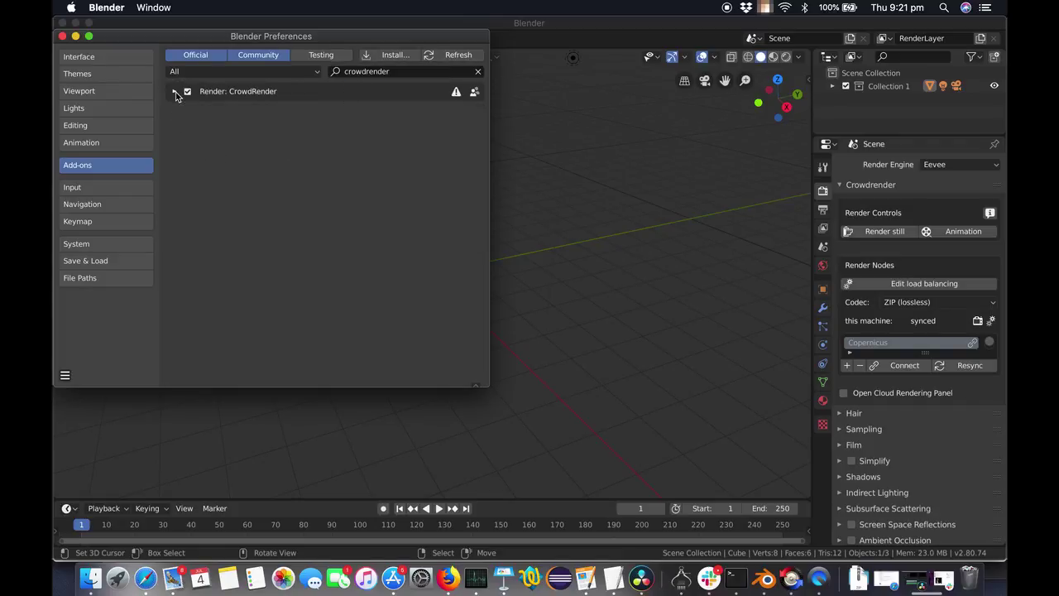
pyautogui.click(175, 91)
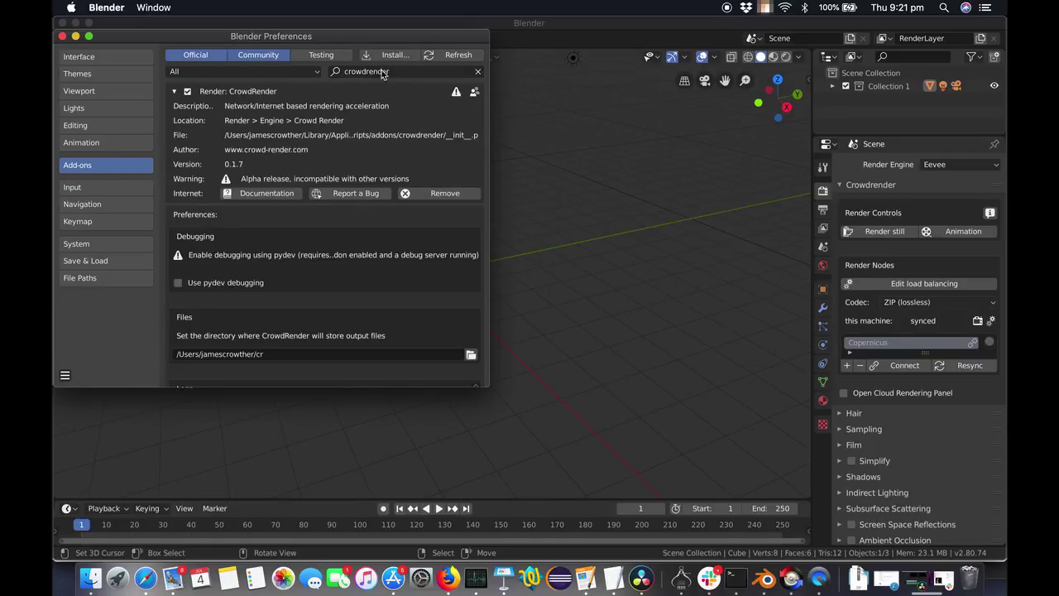
# Step: Remove the old CrowdRender add-on and open the Install add-on file browser
pyautogui.click(436, 195)
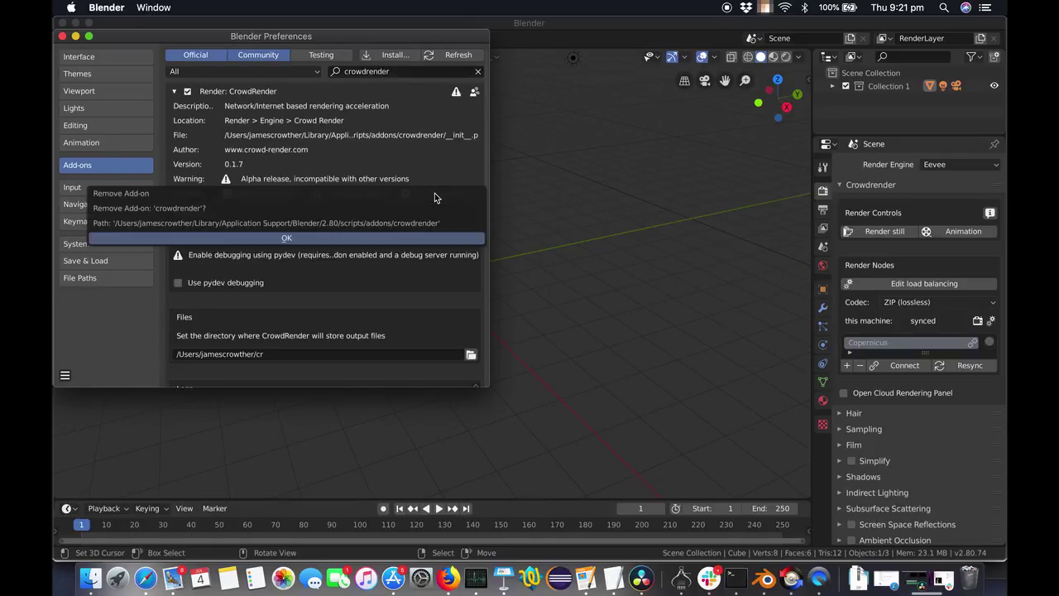
pyautogui.click(342, 238)
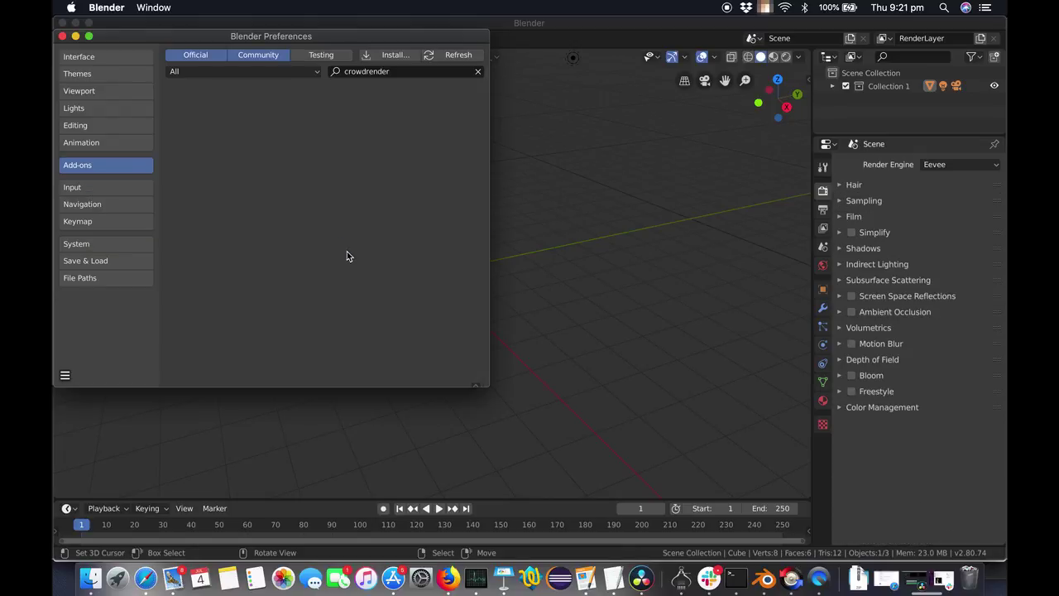
pyautogui.click(387, 57)
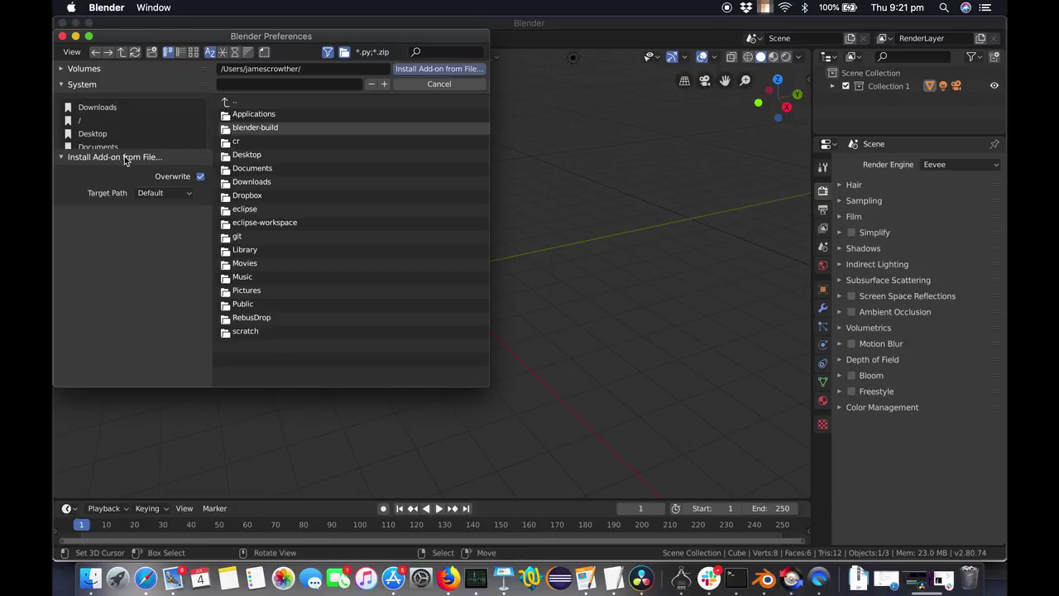
# Step: Install cr_017_bl280.zip from the Downloads folder as an add-on
pyautogui.moveTo(134, 147); pyautogui.dragTo(133, 257)
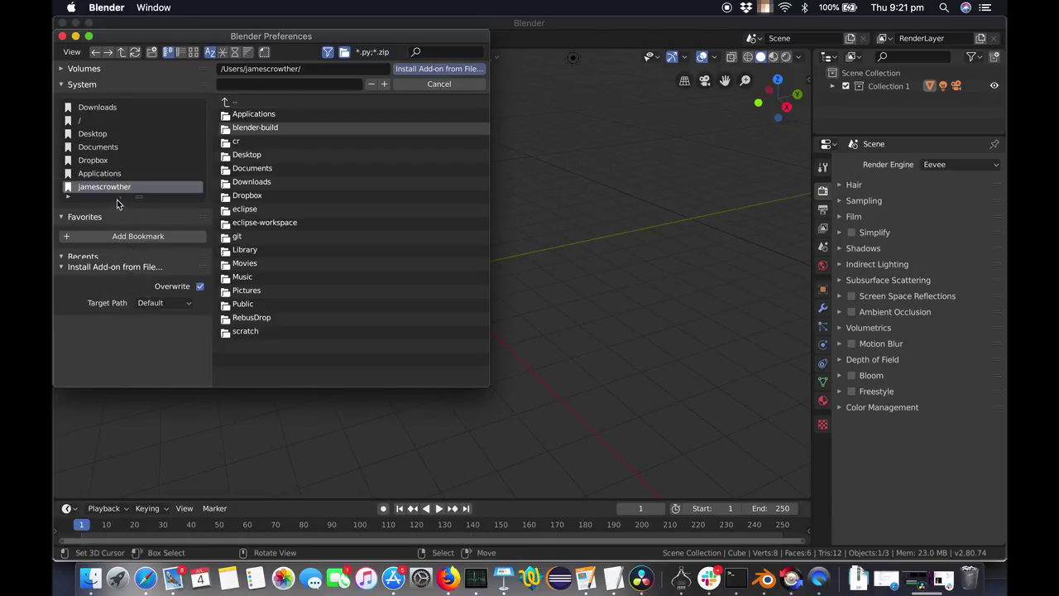
pyautogui.click(96, 107)
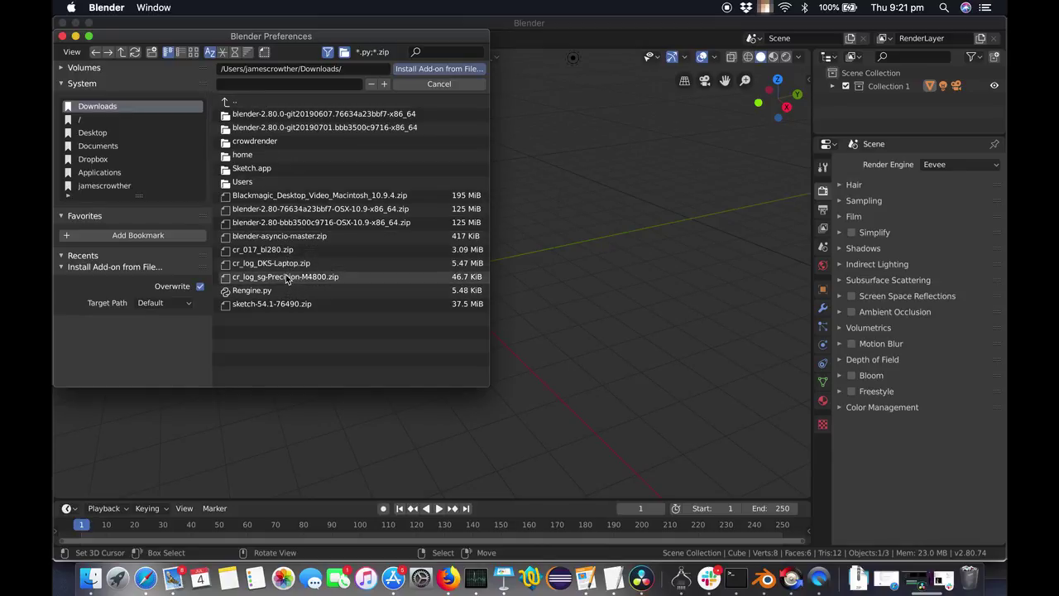
pyautogui.click(270, 252)
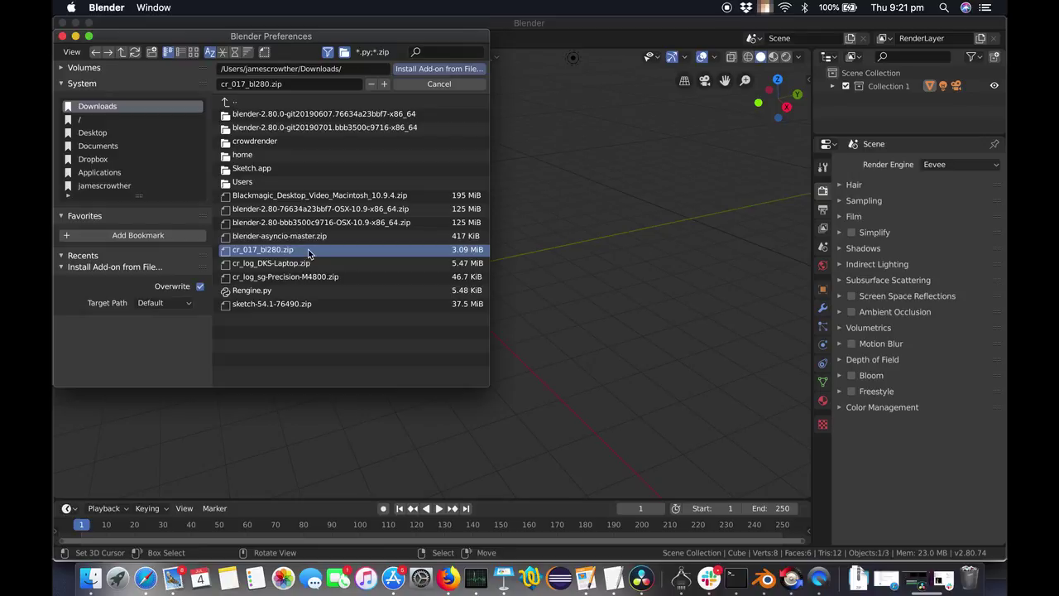
pyautogui.click(438, 69)
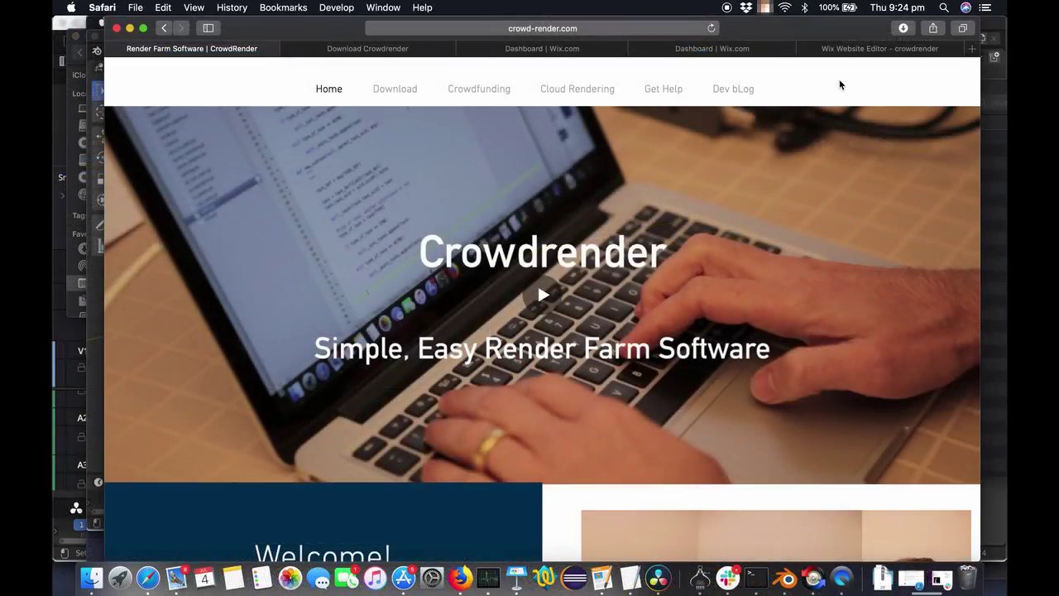
# Step: Open the Installing section of the CrowdRender Documentation v017 page
pyautogui.moveTo(671, 90)
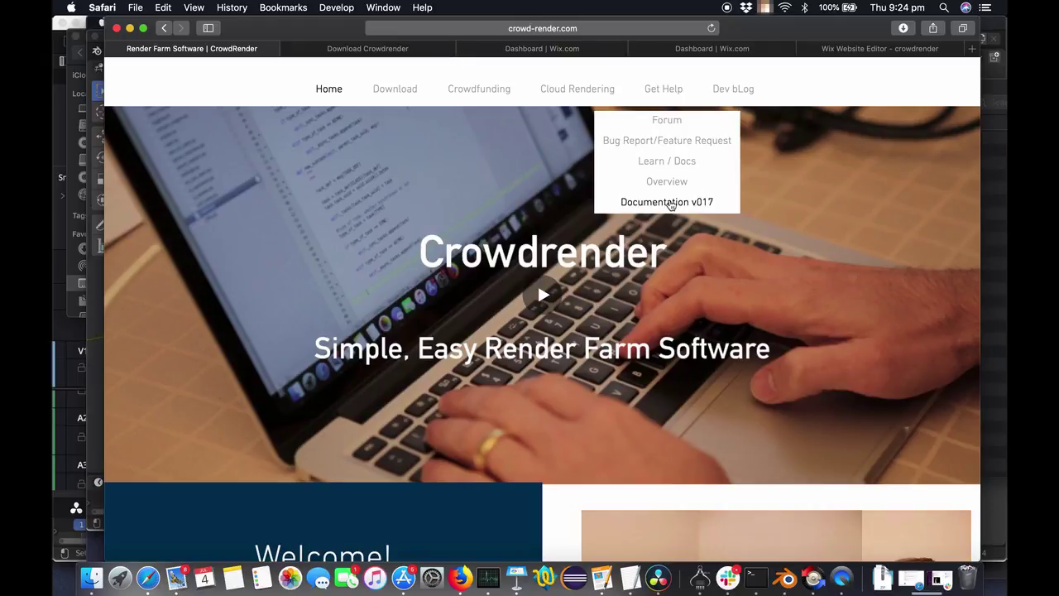
pyautogui.click(668, 203)
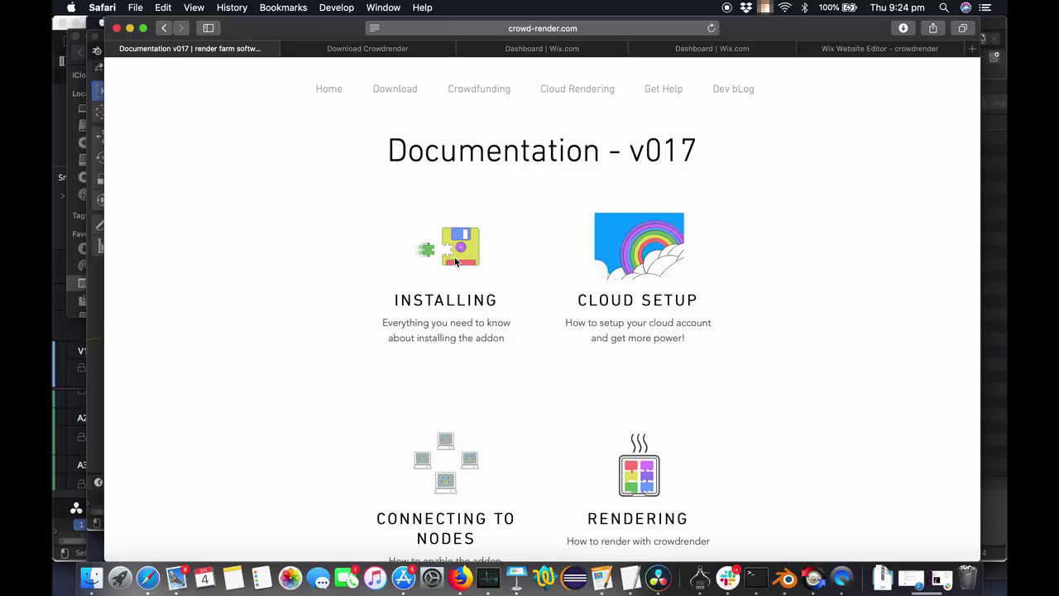
pyautogui.click(454, 262)
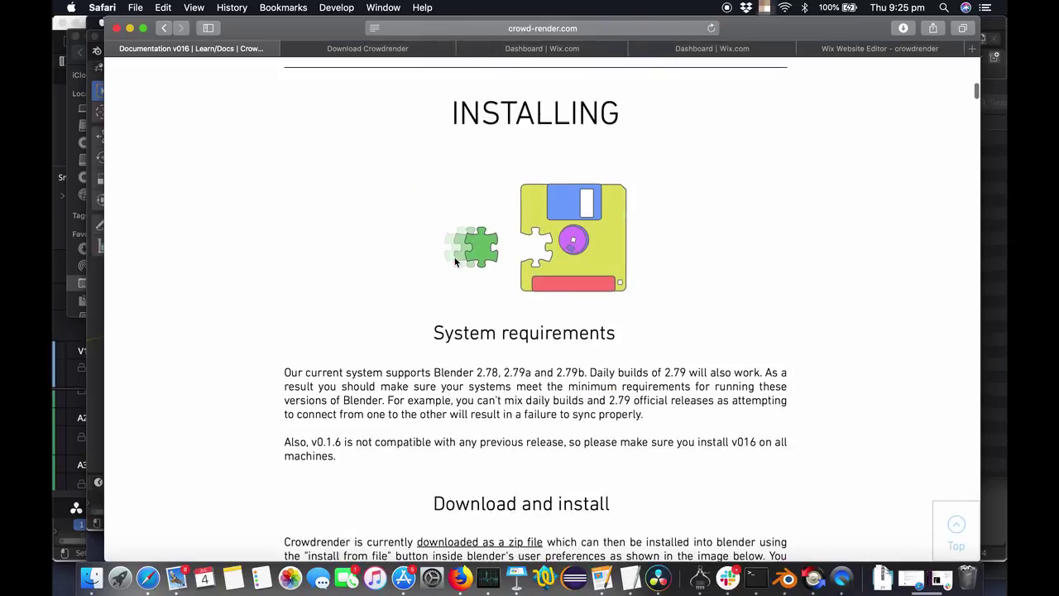
# Step: Read through the system requirements, downloading, installing and Enabling instructions
pyautogui.scroll(-5, 709, 290)
pyautogui.scroll(-3, 709, 291)
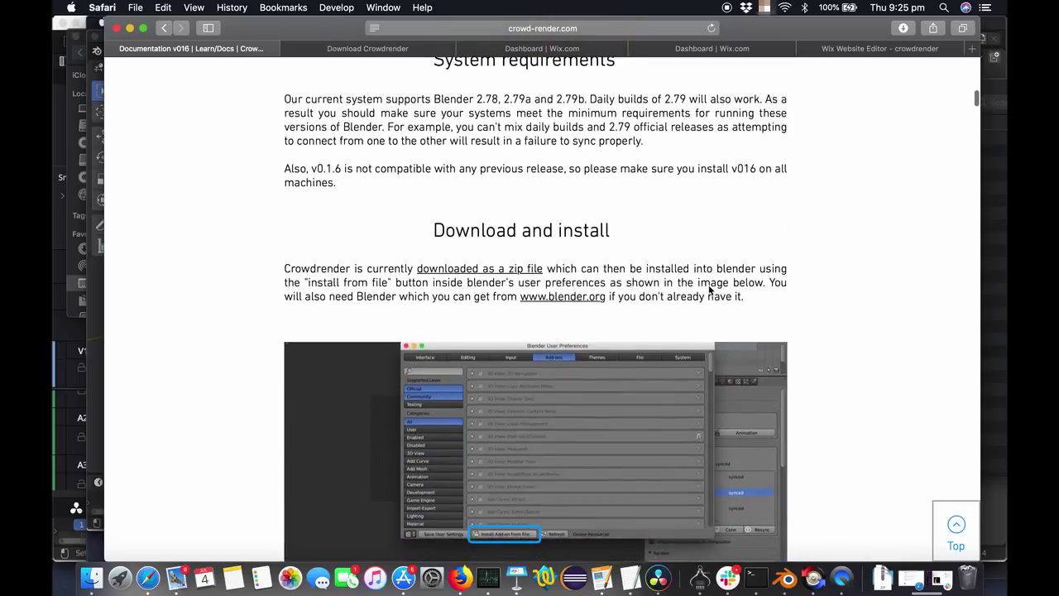
pyautogui.scroll(-10, 708, 285)
pyautogui.scroll(-12, 708, 286)
pyautogui.scroll(-5, 708, 285)
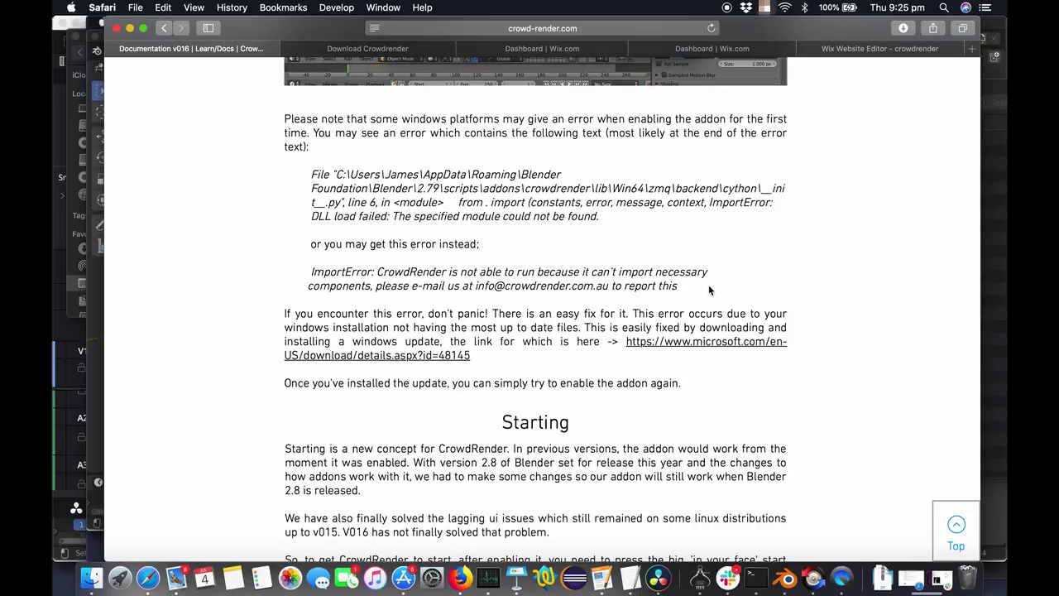
pyautogui.scroll(8, 708, 285)
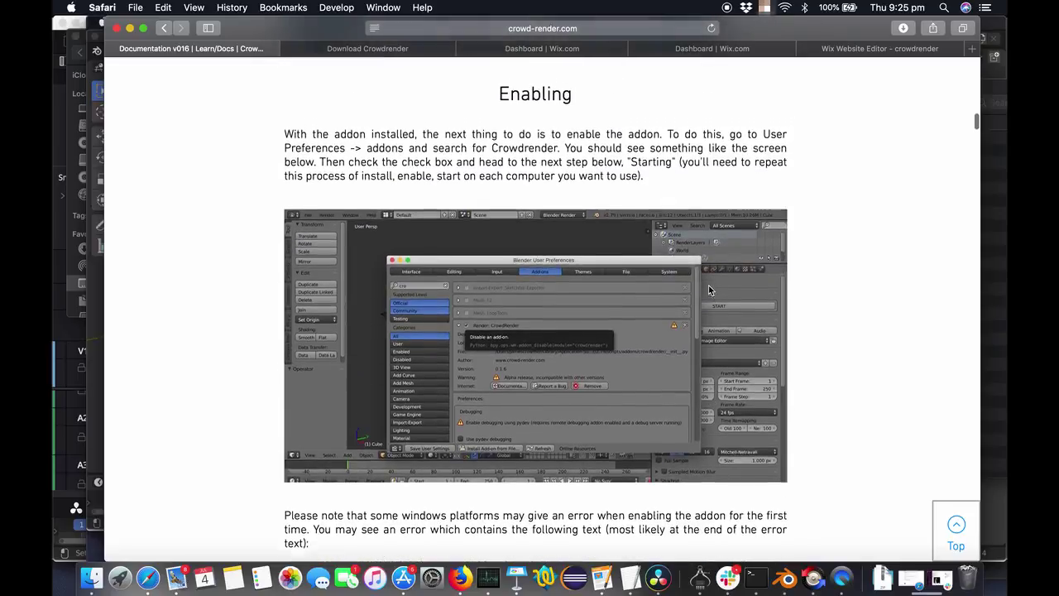
pyautogui.scroll(3, 708, 290)
pyautogui.scroll(9, 709, 290)
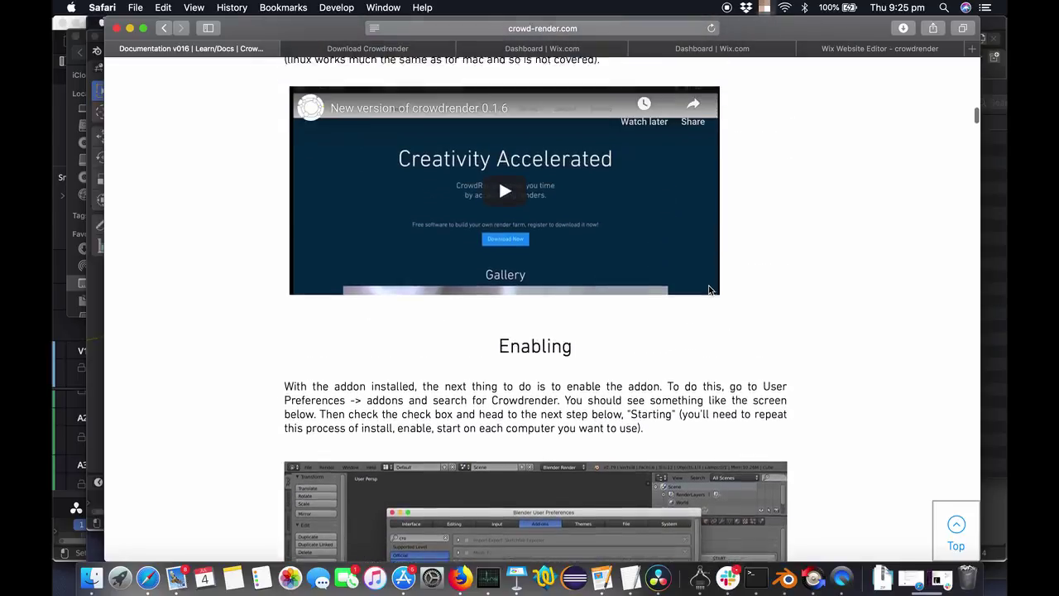
pyautogui.scroll(7, 709, 290)
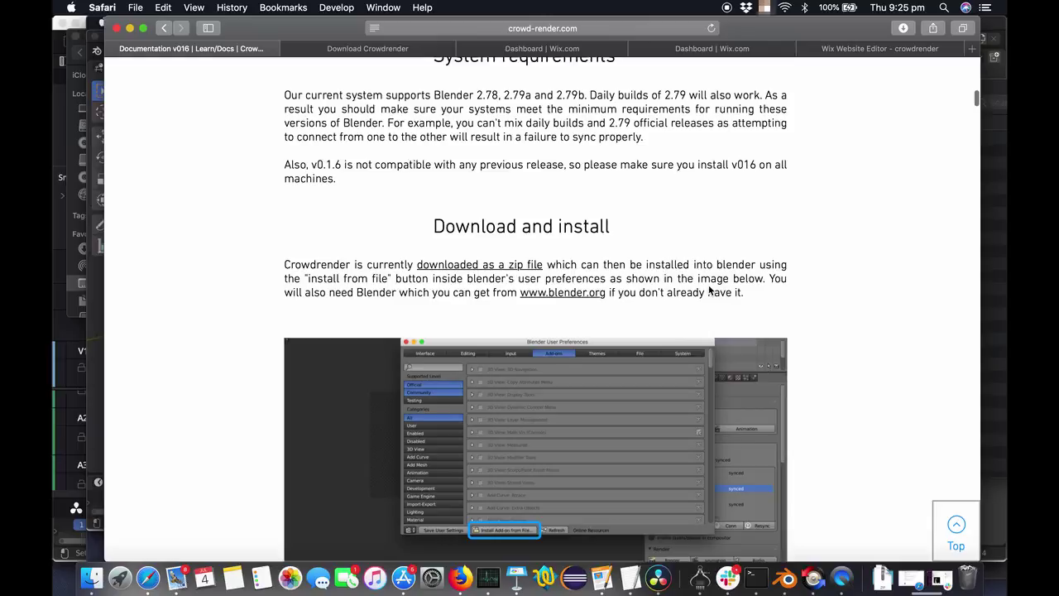
pyautogui.scroll(-8, 708, 290)
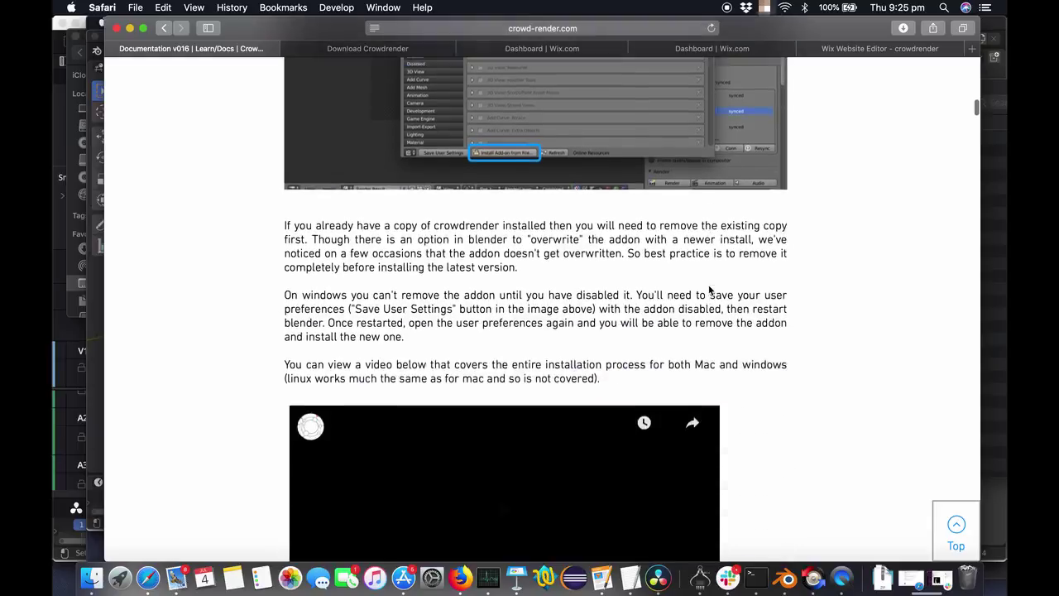
pyautogui.scroll(-13, 709, 289)
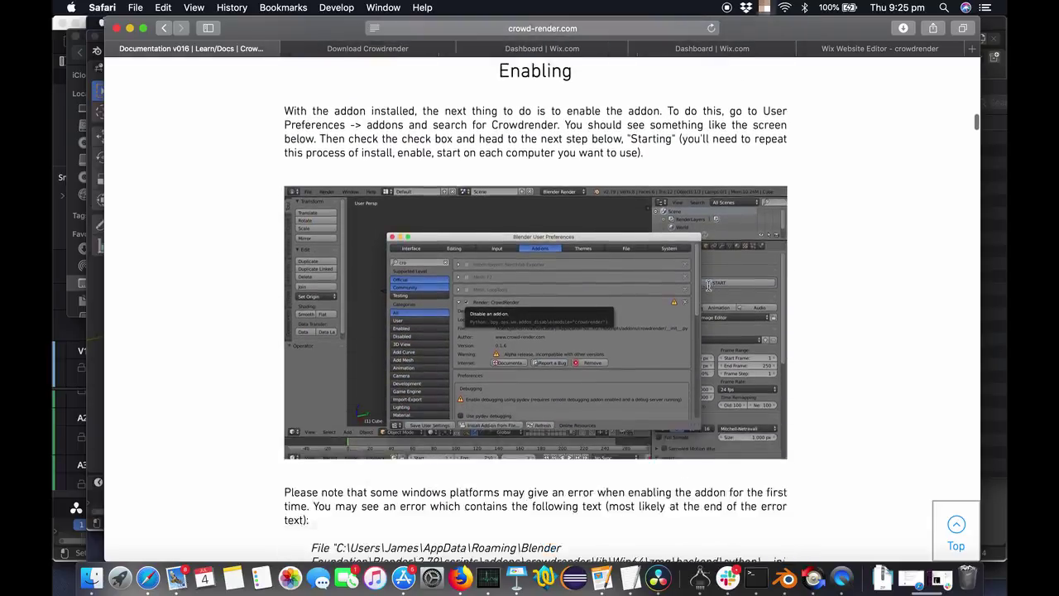
pyautogui.scroll(-8, 708, 285)
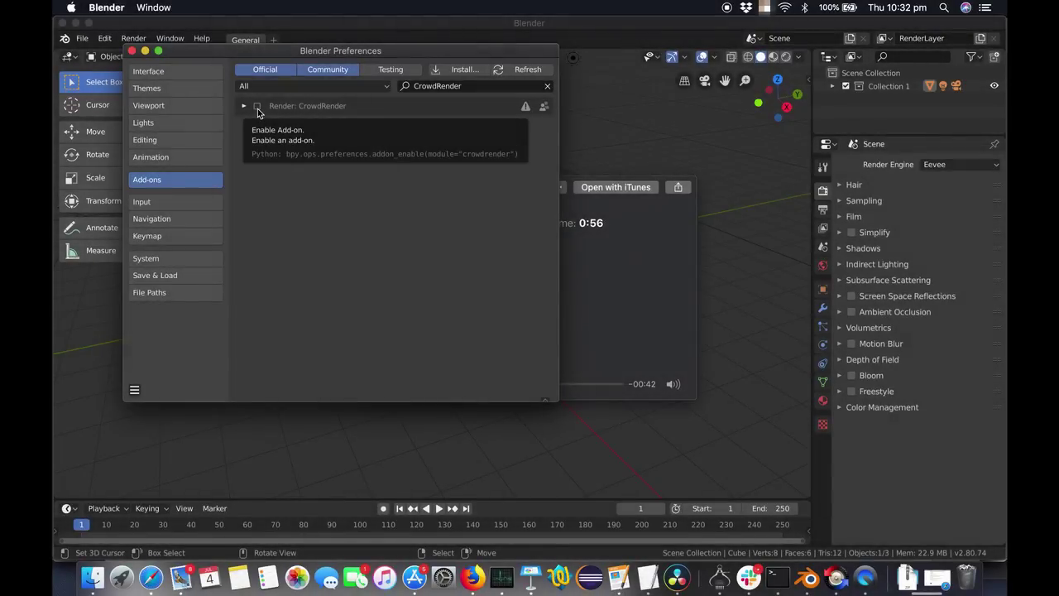
# Step: Enable Render: CrowdRender, save preferences with Save Current State, and close Preferences
pyautogui.click(258, 107)
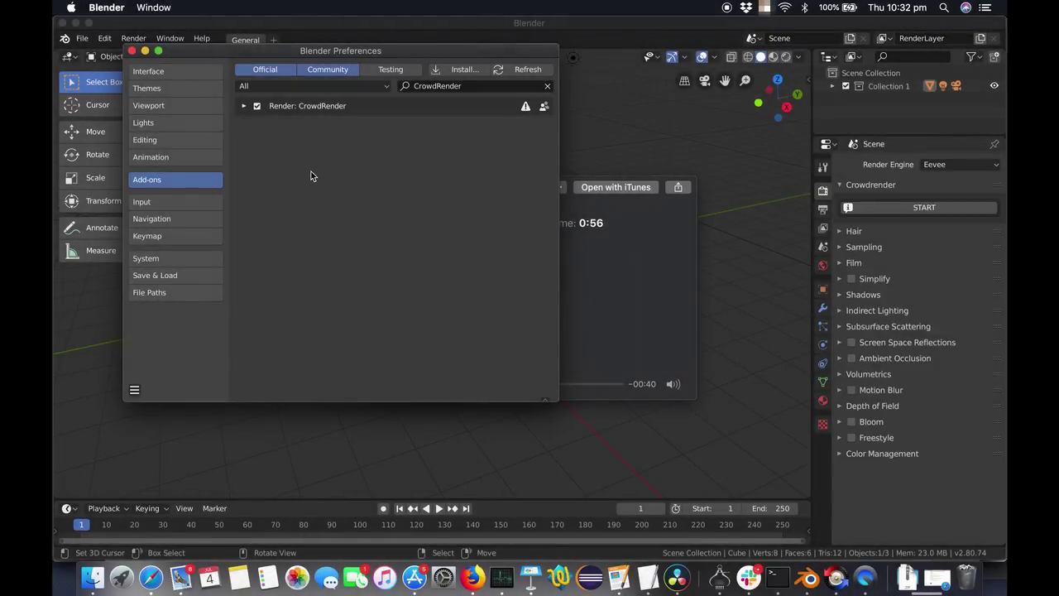
pyautogui.click(134, 389)
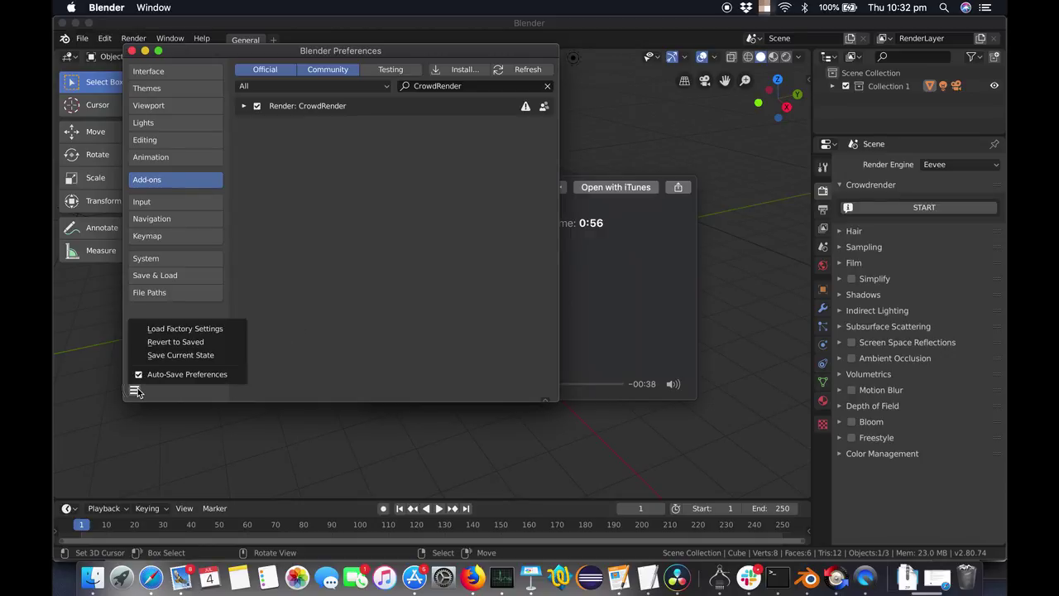
pyautogui.click(181, 355)
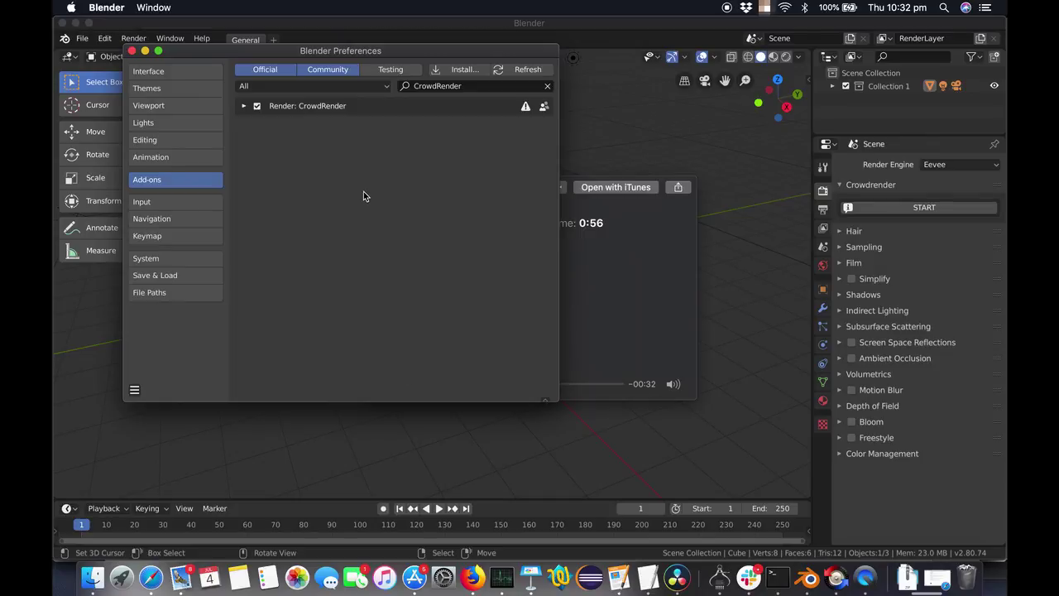
pyautogui.click(131, 51)
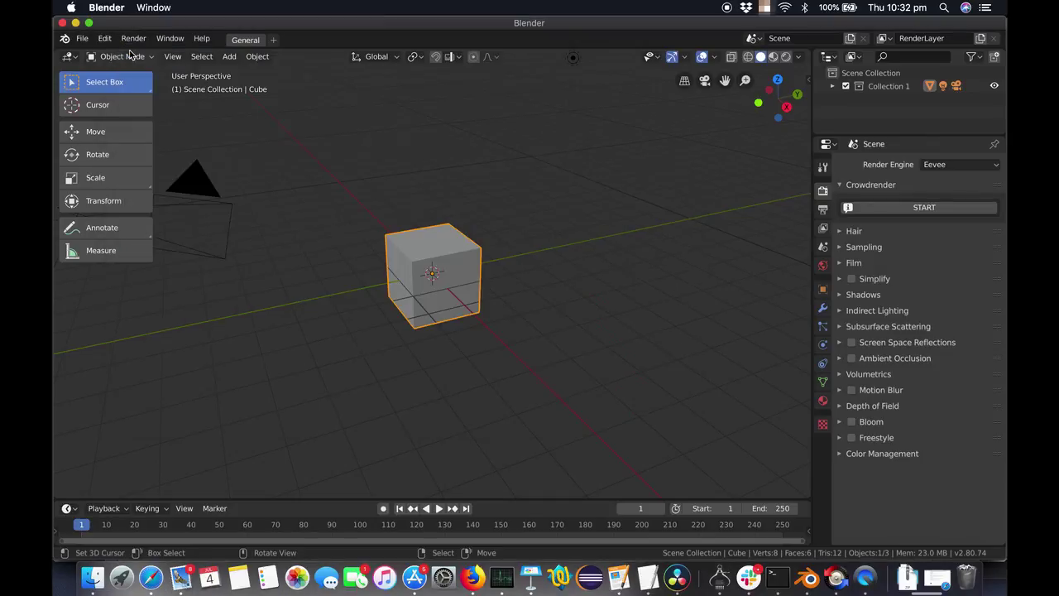
# Step: Press START in the Crowdrender panel of the Render properties
pyautogui.click(887, 209)
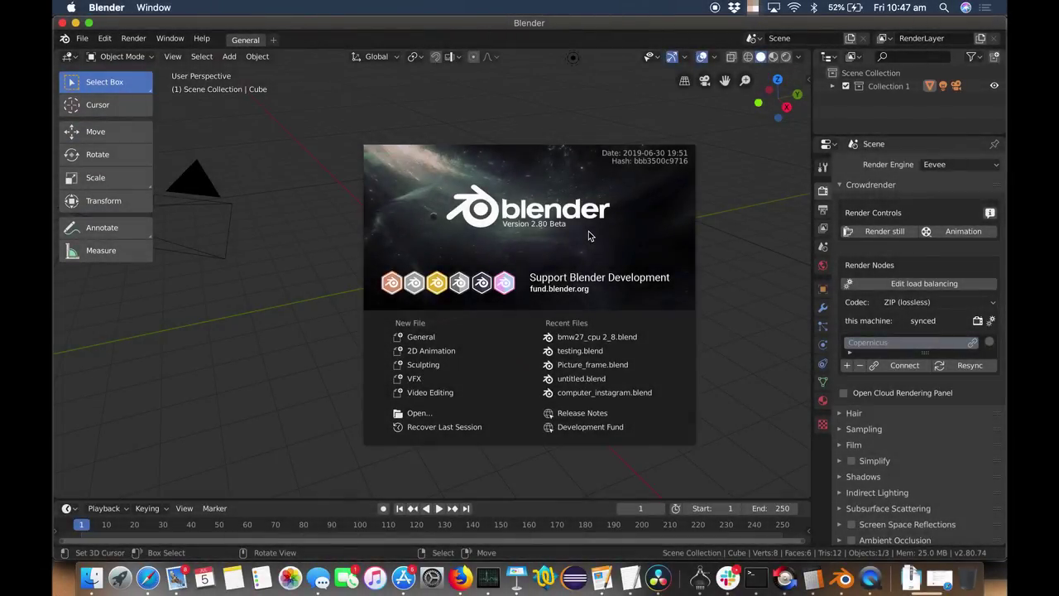
# Step: Dismiss the splash screen and open bmw27_cpu 2_8.blend with Ctrl+O
pyautogui.click(589, 236)
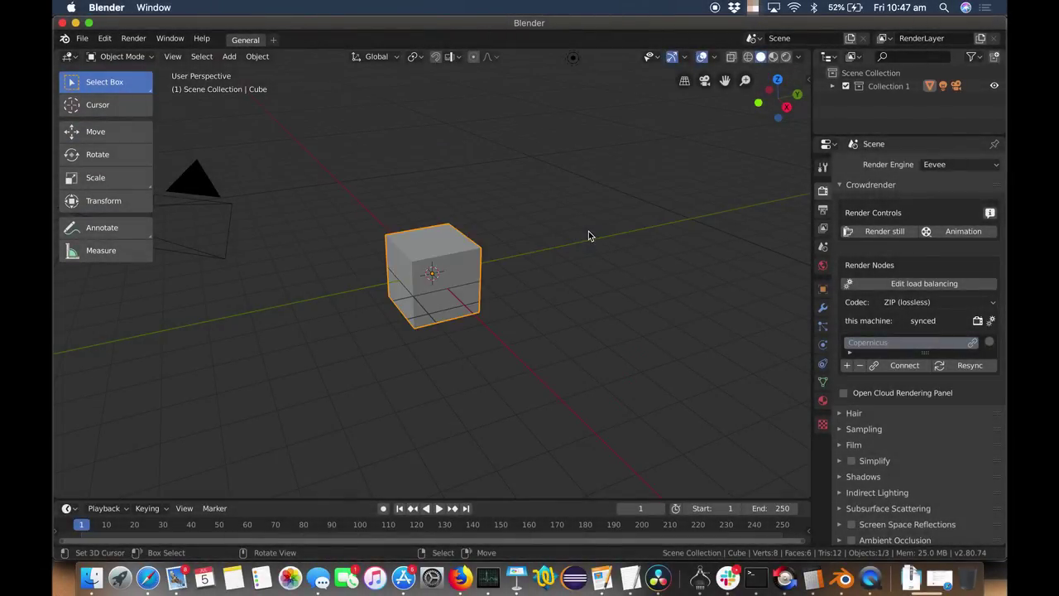
pyautogui.hotkey('ctrl', 'o')
pyautogui.click(390, 216)
pyautogui.doubleClick(390, 215)
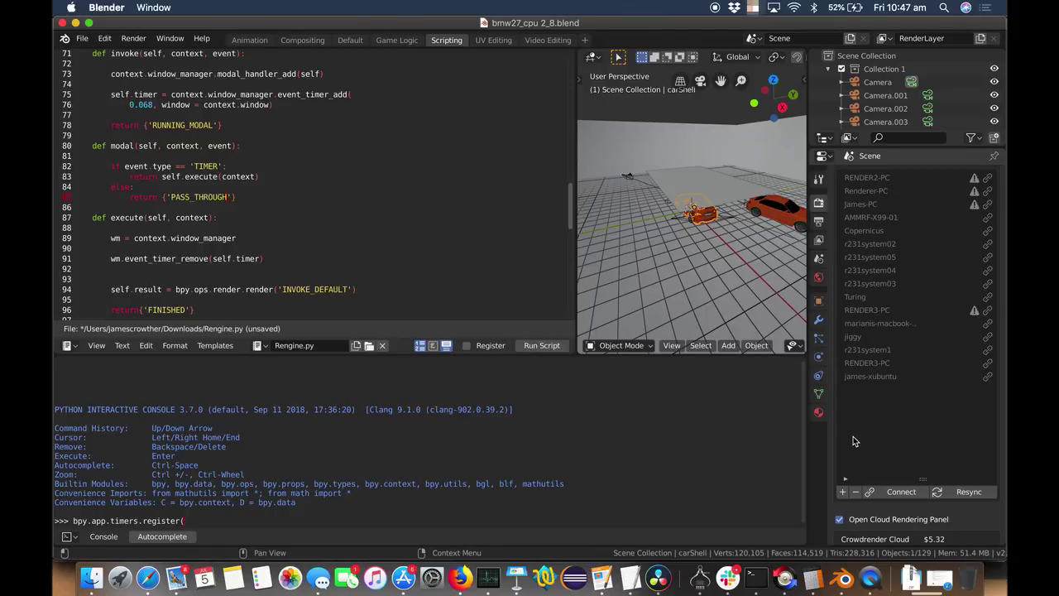
# Step: Add a render node, rename it for the Mac, and open its connection dialog (IP 192.168.1.6)
pyautogui.click(845, 492)
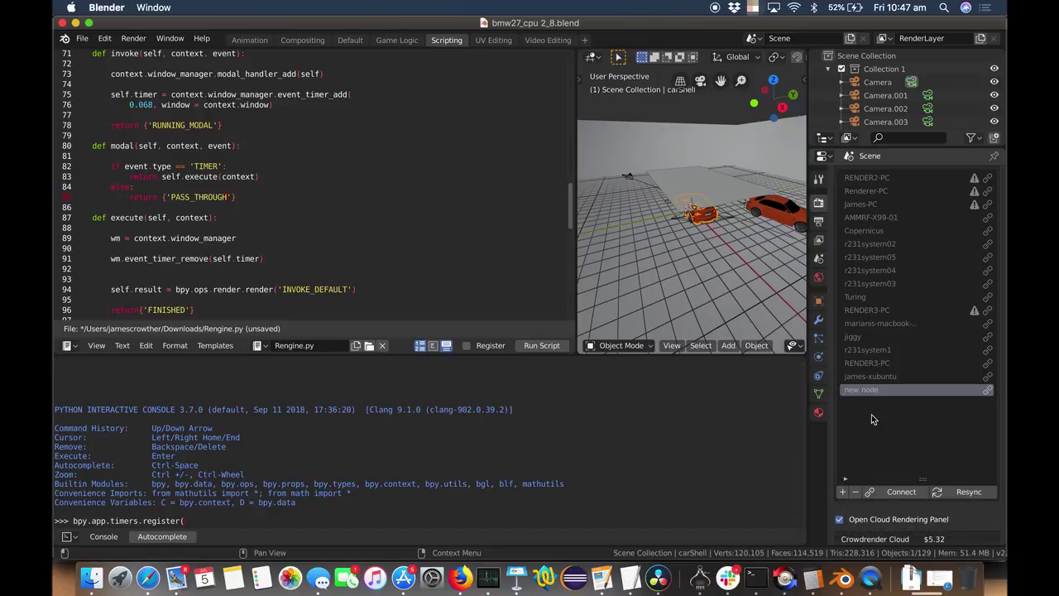
pyautogui.doubleClick(877, 392)
pyautogui.write('jimbosmaccypro')
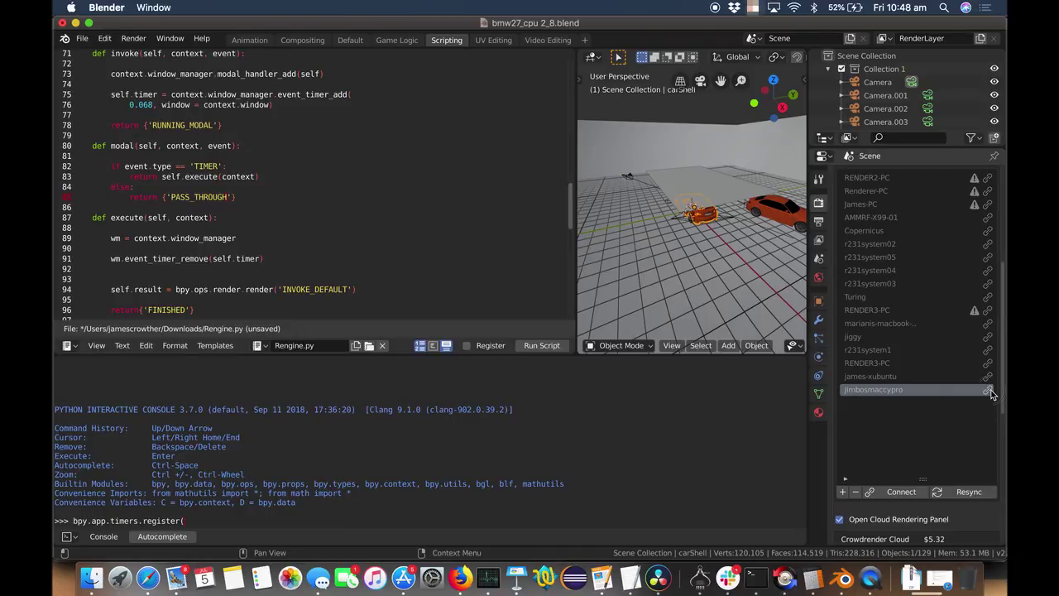
pyautogui.click(990, 392)
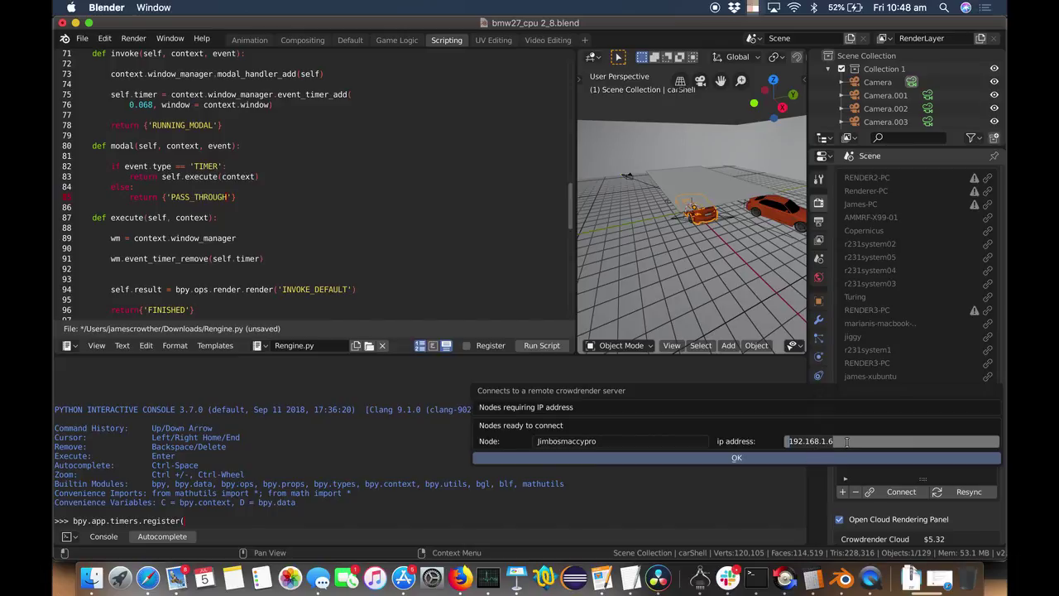
# Step: Replace the node's IP address with 192.168.1.6 and confirm the connection
pyautogui.press('Return')
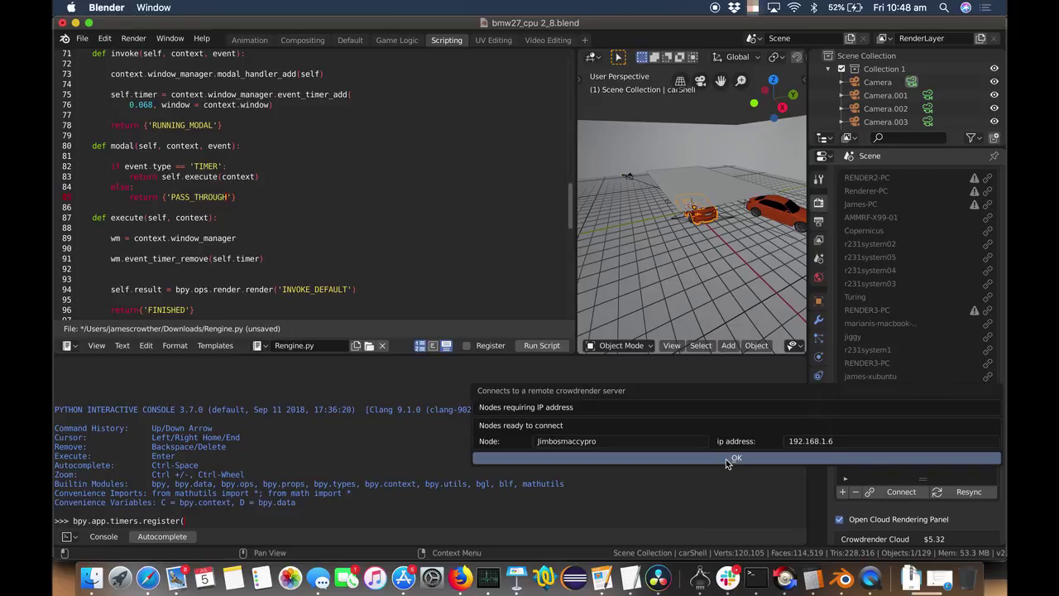
pyautogui.click(840, 442)
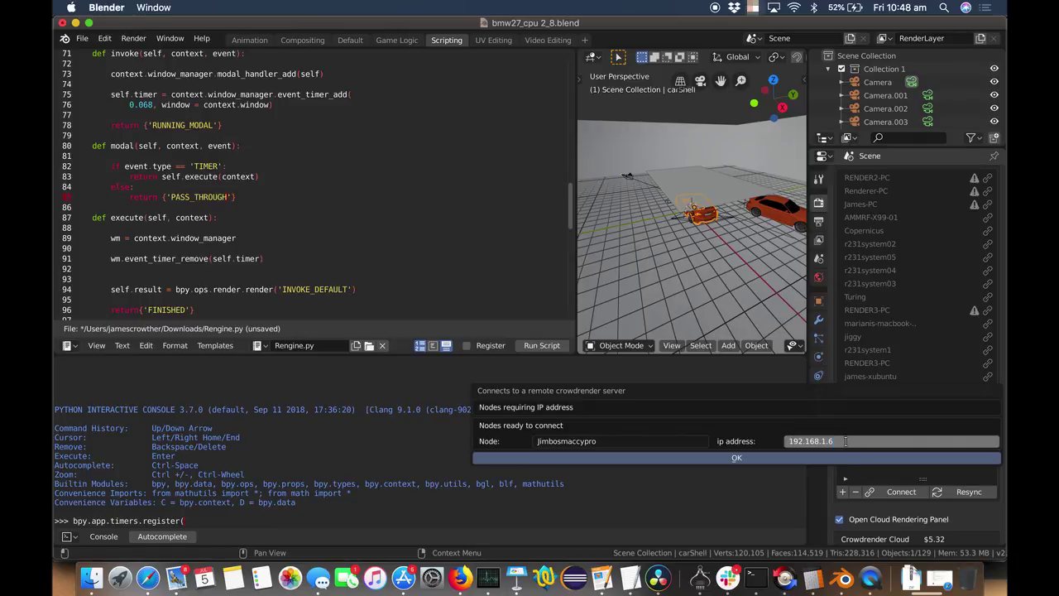
pyautogui.hotkey('ctrl', 'a')
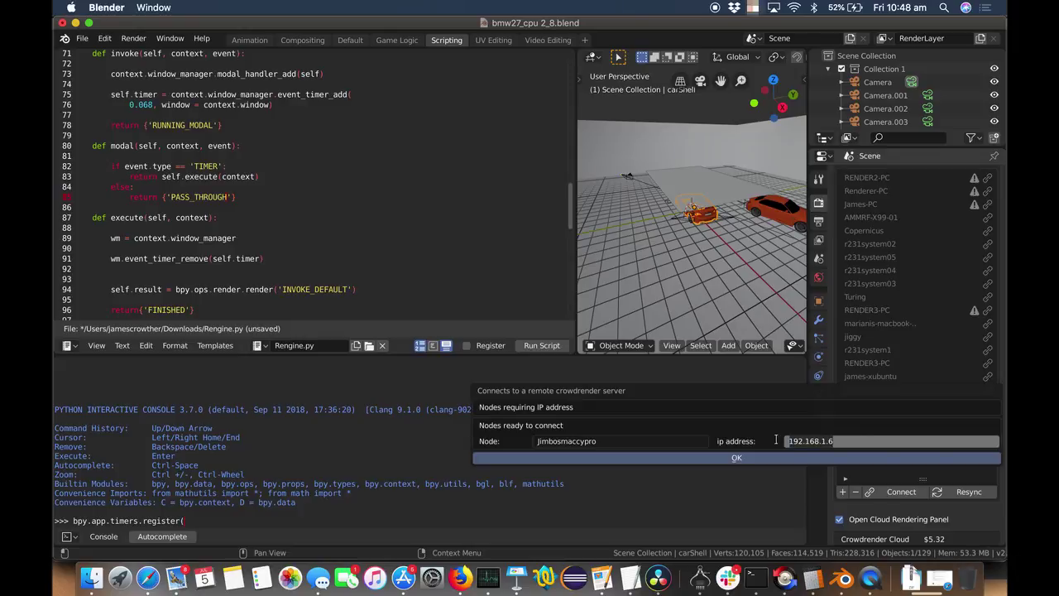
pyautogui.press('BackSpace')
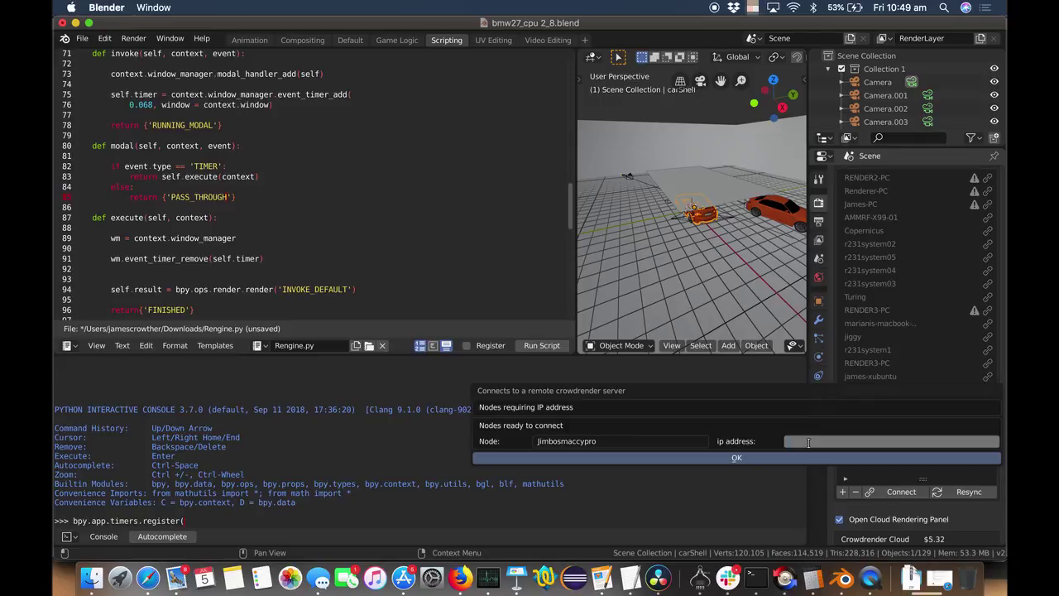
pyautogui.write('192.168.1.6')
pyautogui.press('Return')
pyautogui.click(739, 458)
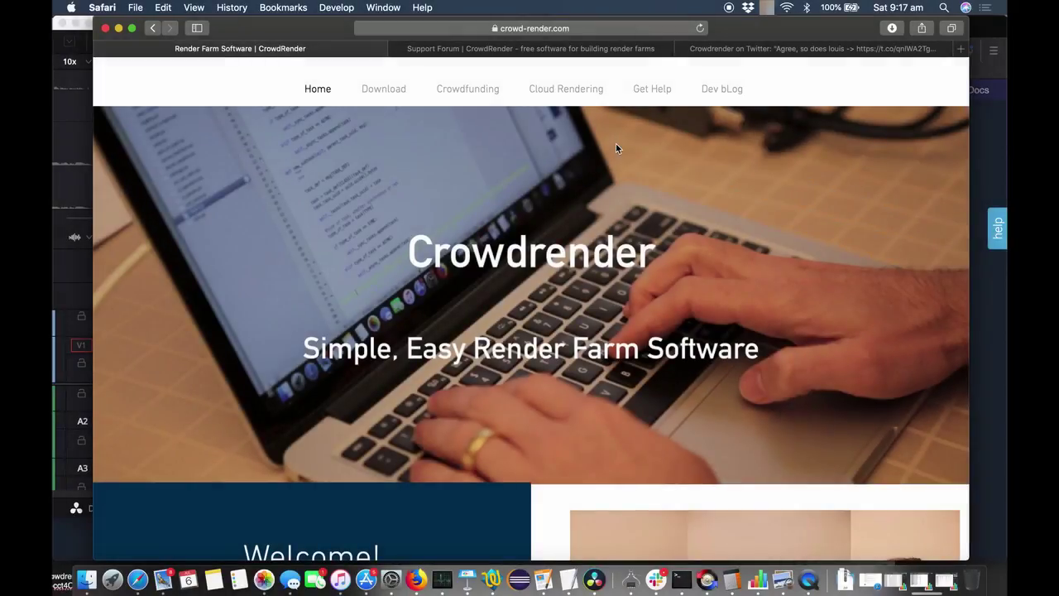
# Step: Open the Troubleshooting section of the Documentation v017 page
pyautogui.moveTo(654, 93)
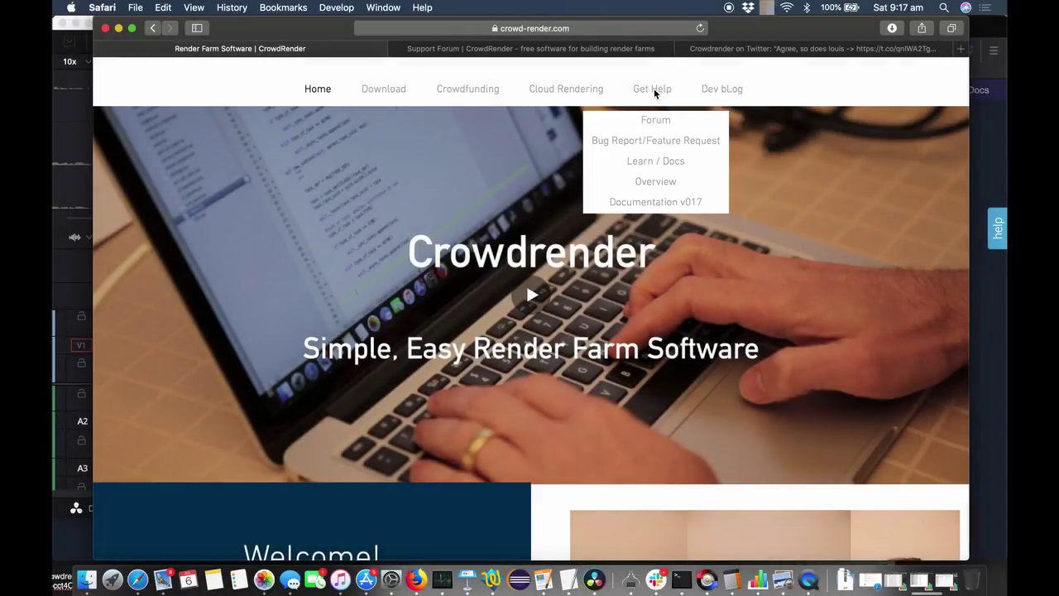
pyautogui.click(655, 202)
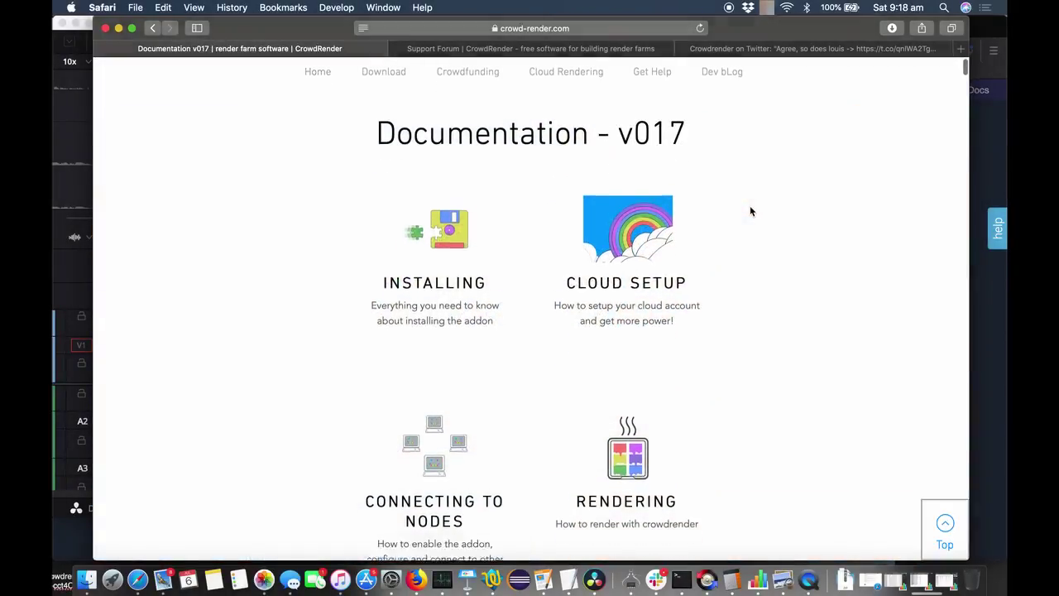
pyautogui.scroll(-10, 750, 211)
pyautogui.click(435, 339)
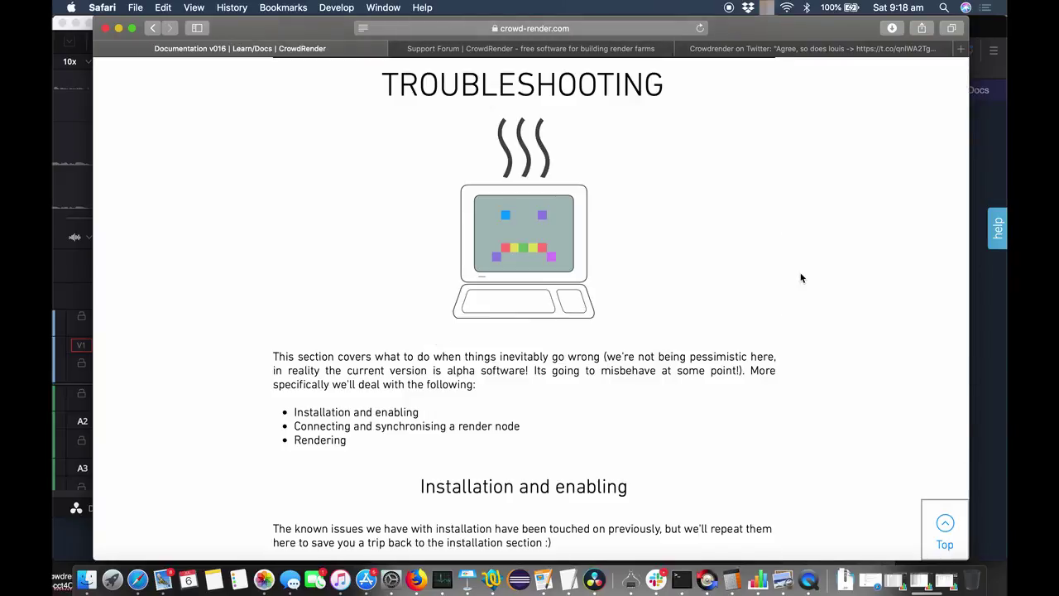
# Step: Highlight the Connecting and Synchronising paragraph and its list of connection problems
pyautogui.scroll(-15, 801, 278)
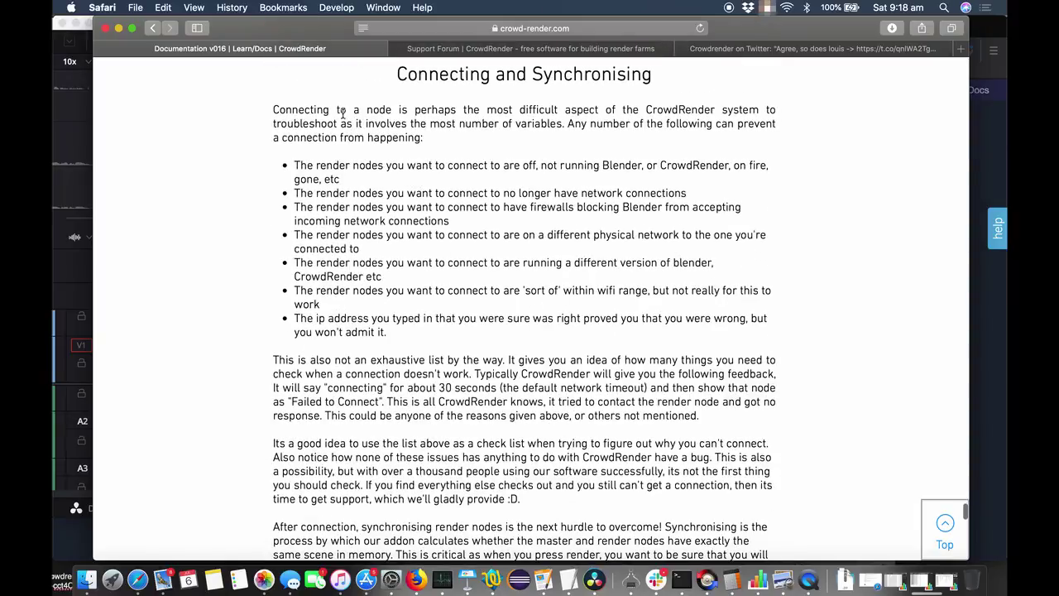
pyautogui.click(273, 110)
pyautogui.moveTo(272, 110); pyautogui.dragTo(451, 349)
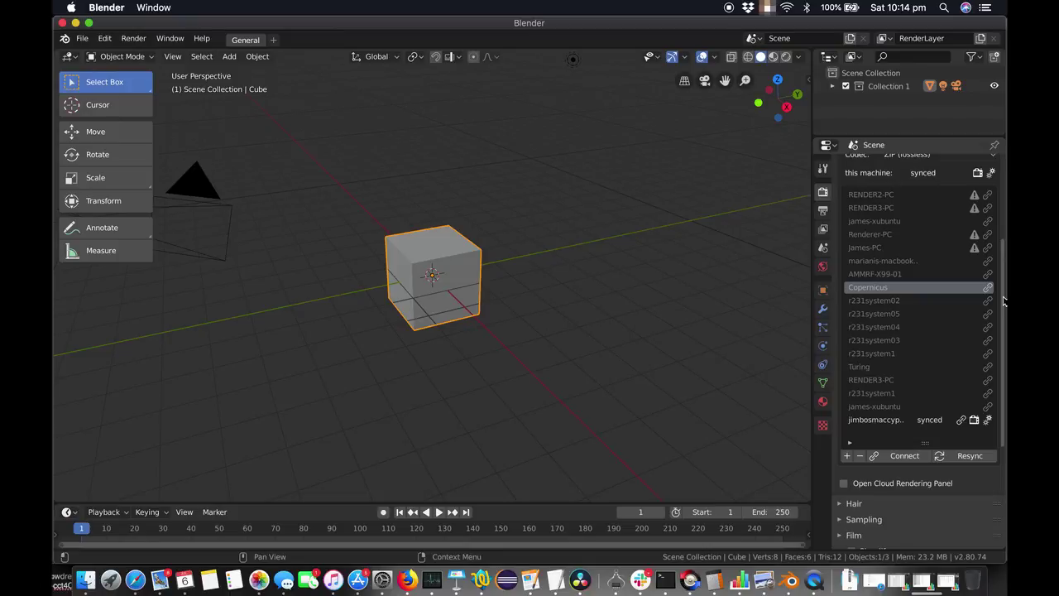
# Step: Widen the Properties editor, pick Cycles, collapse Sampling, and drag the Crowdrender panel up top
pyautogui.moveTo(815, 321); pyautogui.dragTo(781, 322)
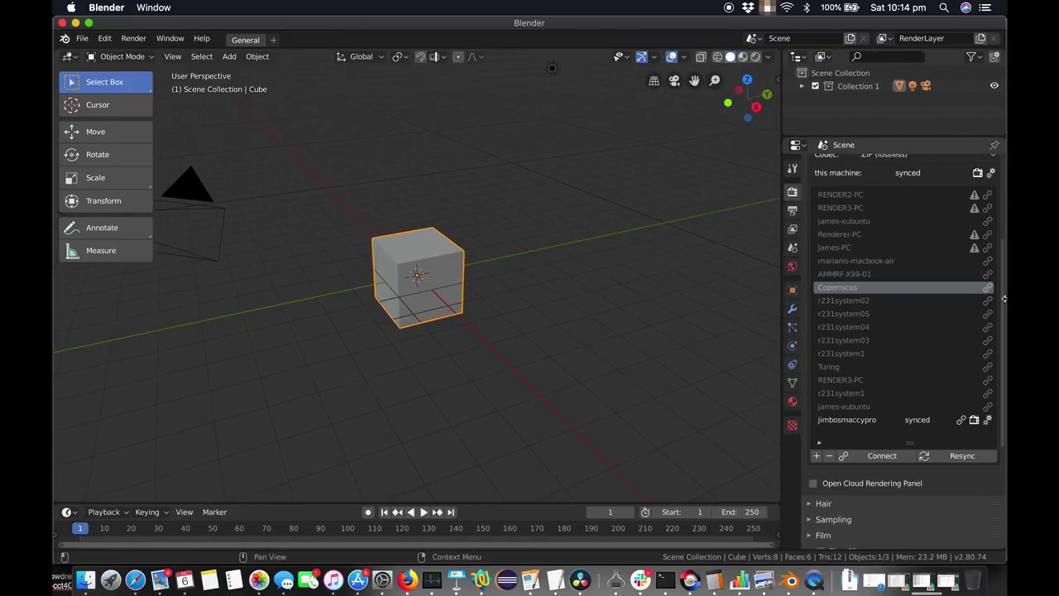
pyautogui.scroll(5, 1003, 311)
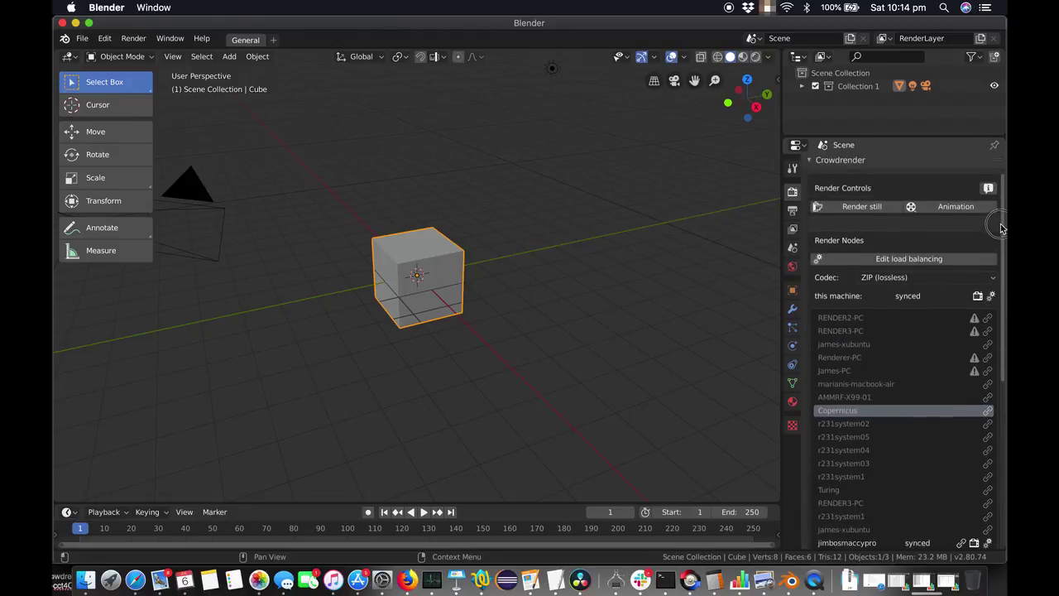
pyautogui.click(948, 166)
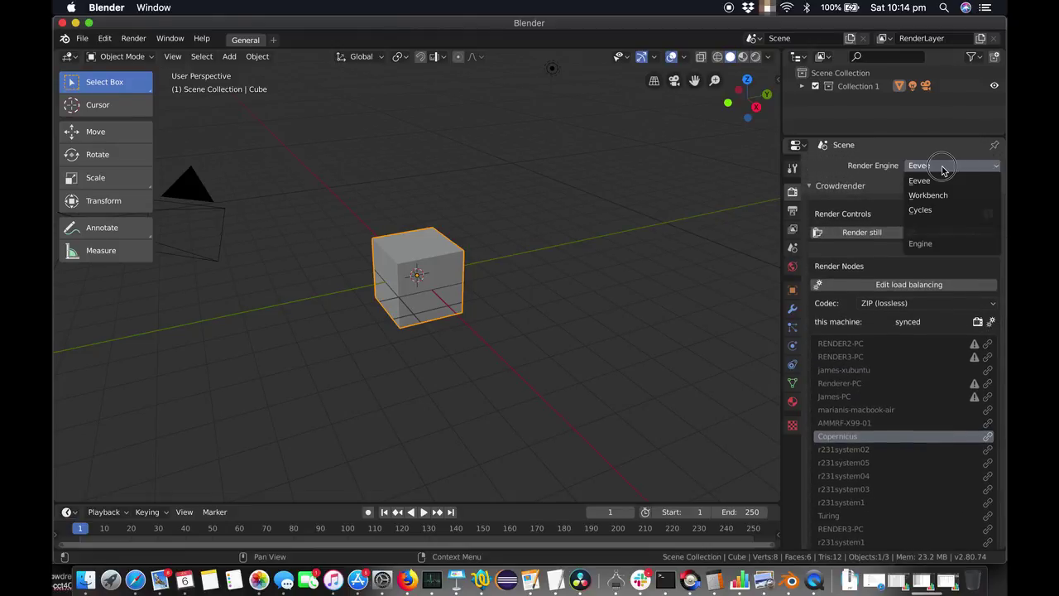
pyautogui.click(929, 212)
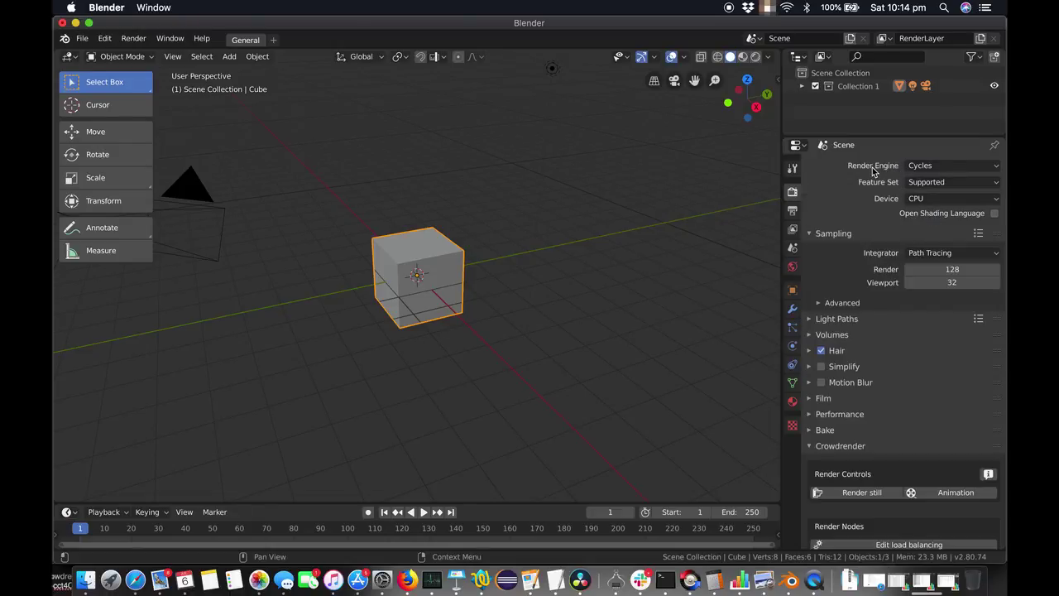
pyautogui.click(819, 235)
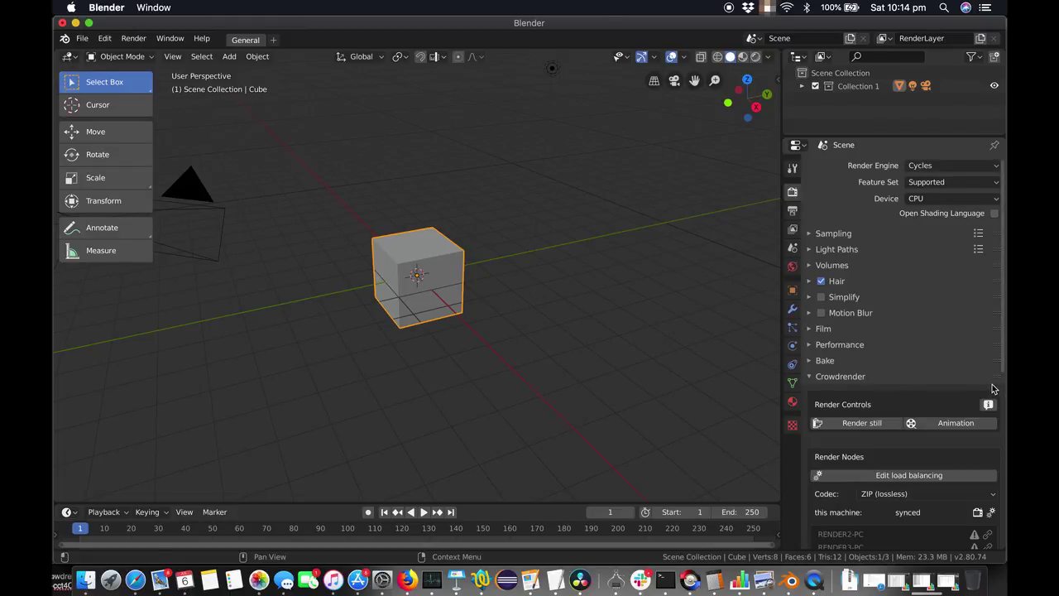
pyautogui.moveTo(996, 383); pyautogui.dragTo(995, 227)
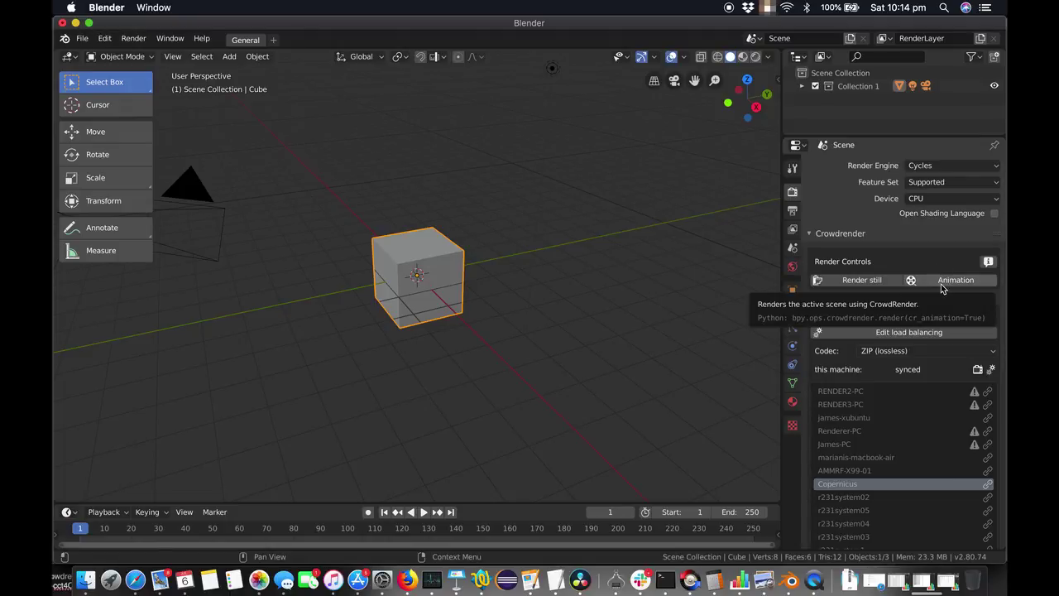
# Step: Render a still of the cube through Crowdrender and move the render window aside
pyautogui.click(861, 282)
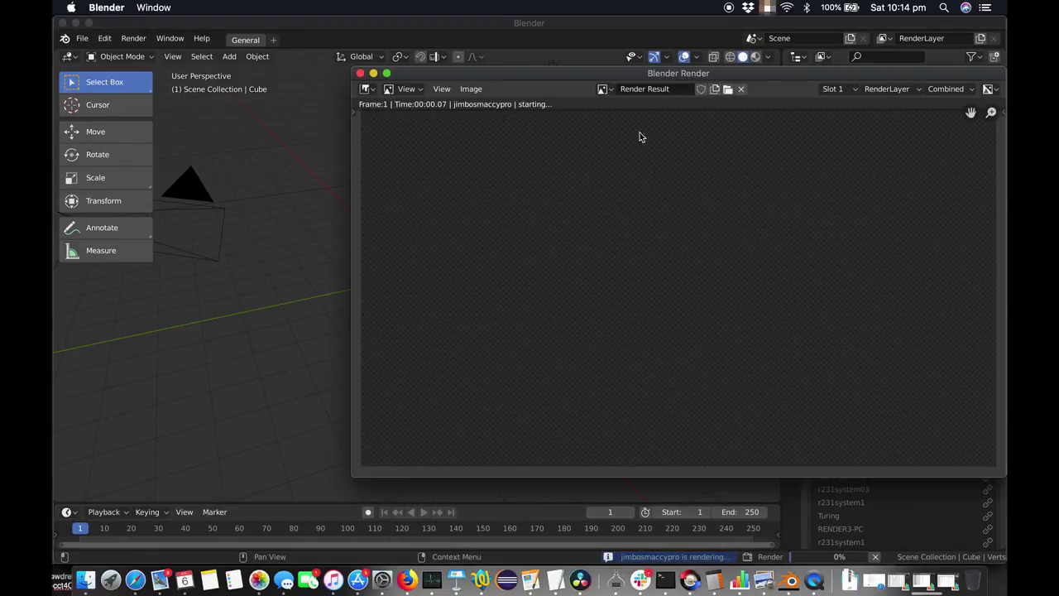
pyautogui.moveTo(614, 79); pyautogui.dragTo(474, 115)
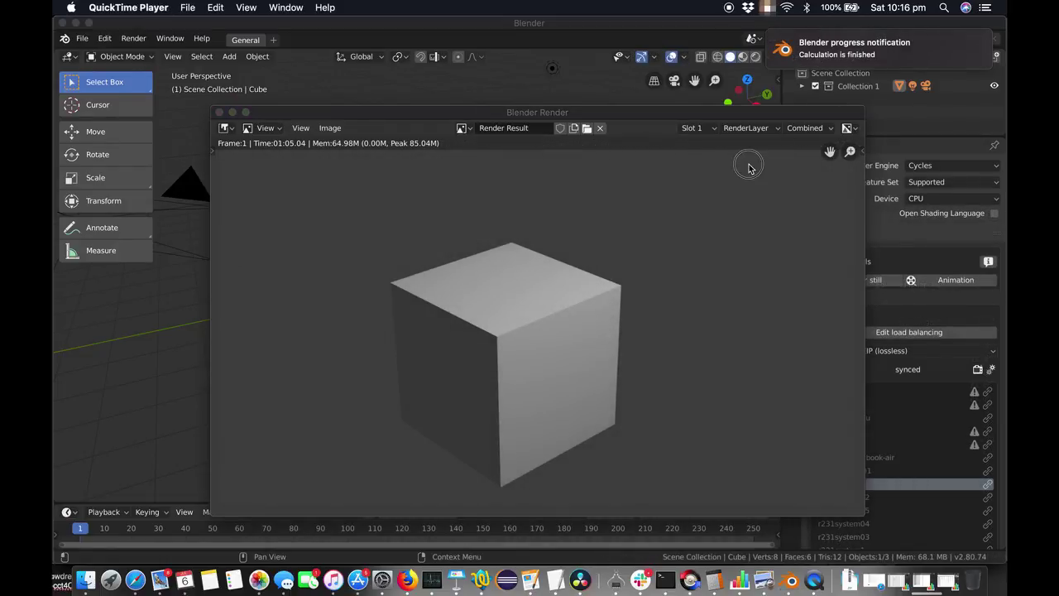
pyautogui.click(748, 164)
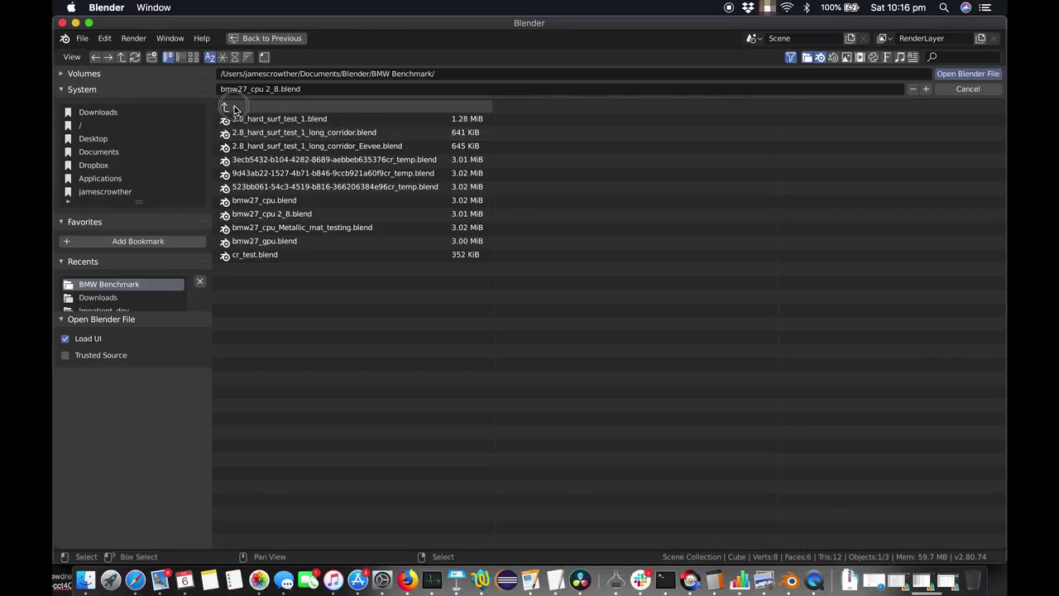
# Step: Go up to the Blender folder, enter classroom, and select classroom_28.blend
pyautogui.click(234, 108)
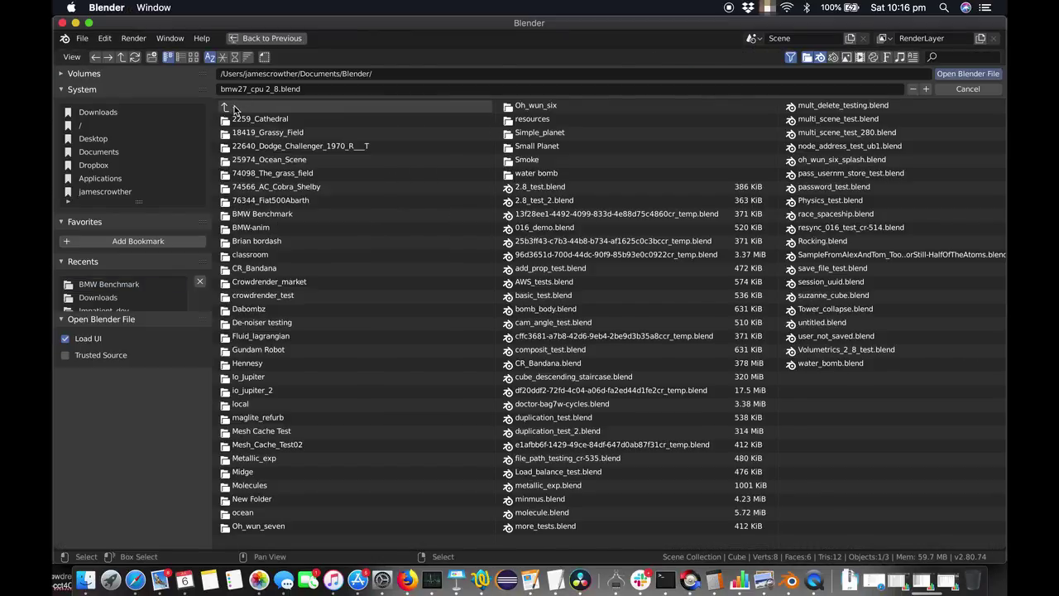
pyautogui.click(263, 257)
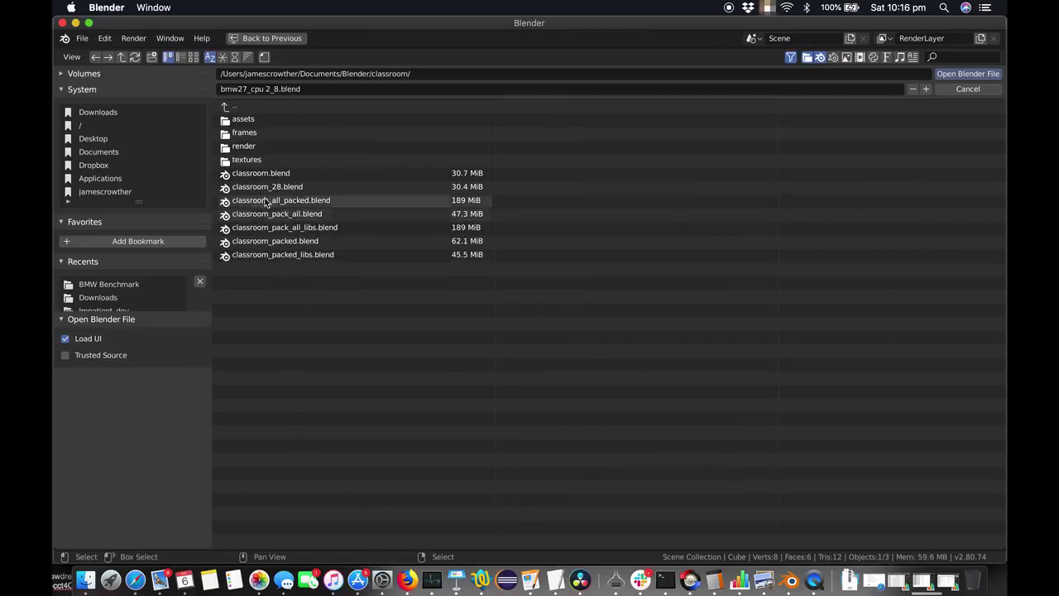
pyautogui.click(300, 187)
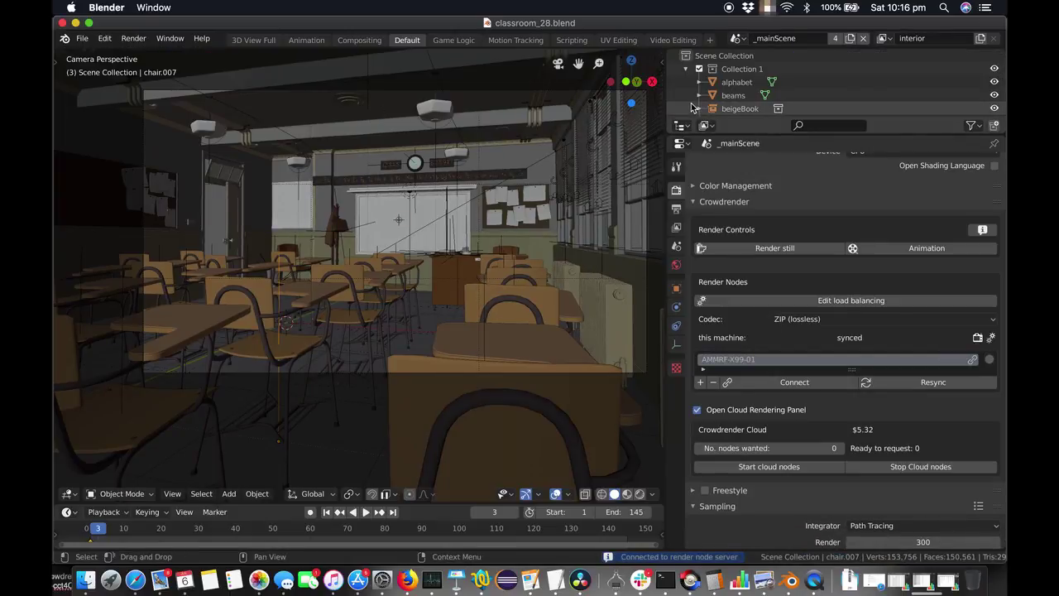
pyautogui.scroll(2, 807, 172)
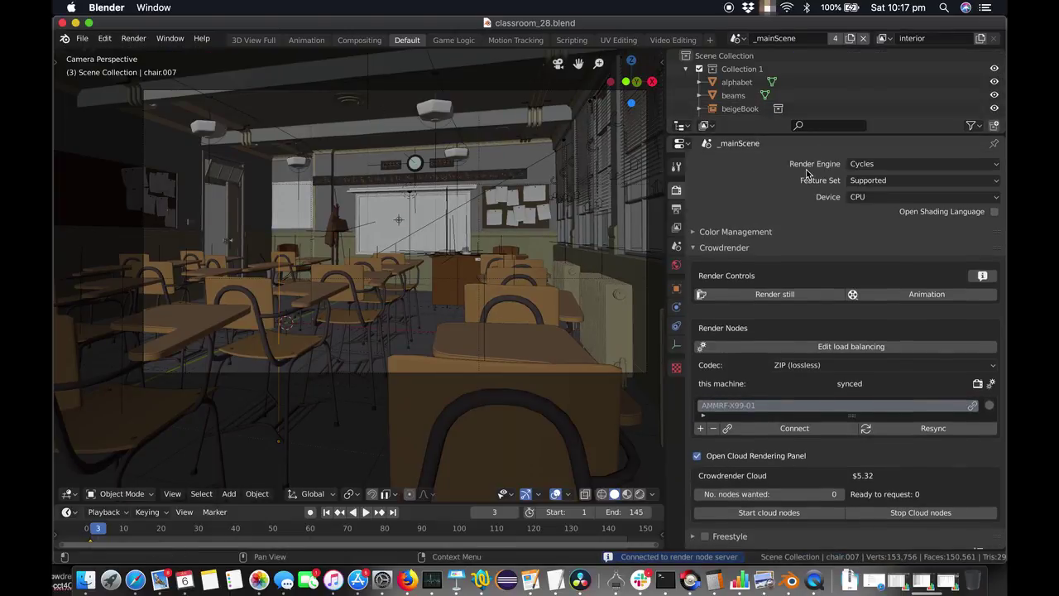
# Step: Keep _mainScene as the active scene and enlarge the render node list
pyautogui.click(736, 38)
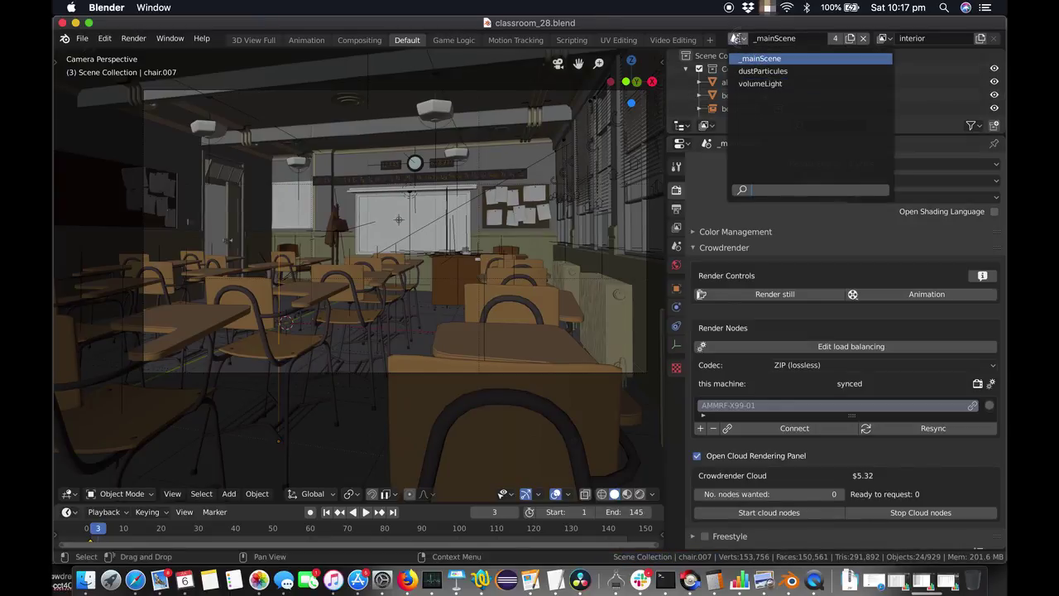
pyautogui.click(760, 58)
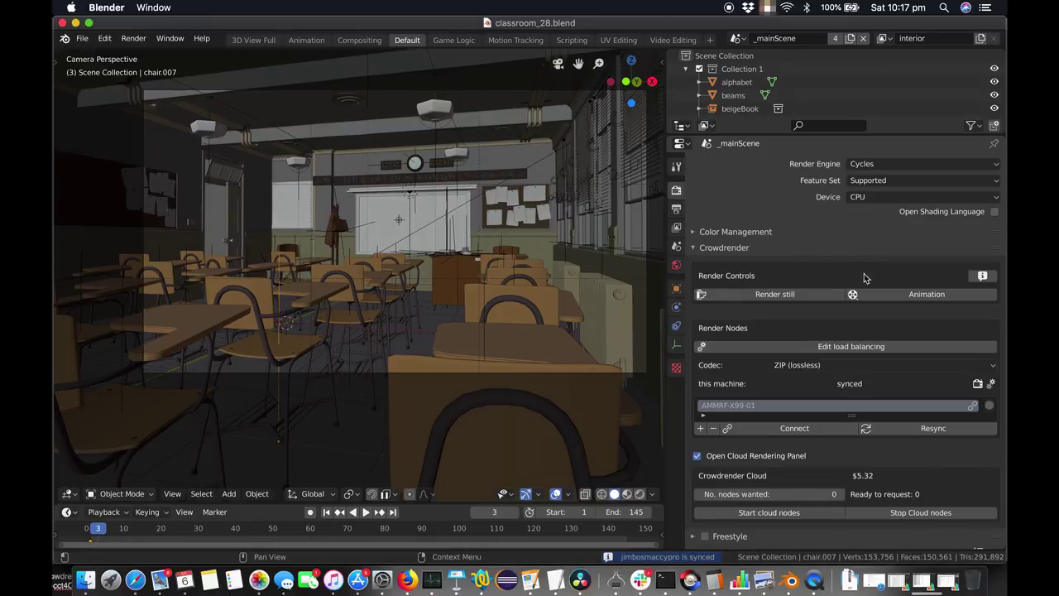
pyautogui.scroll(-3, 861, 314)
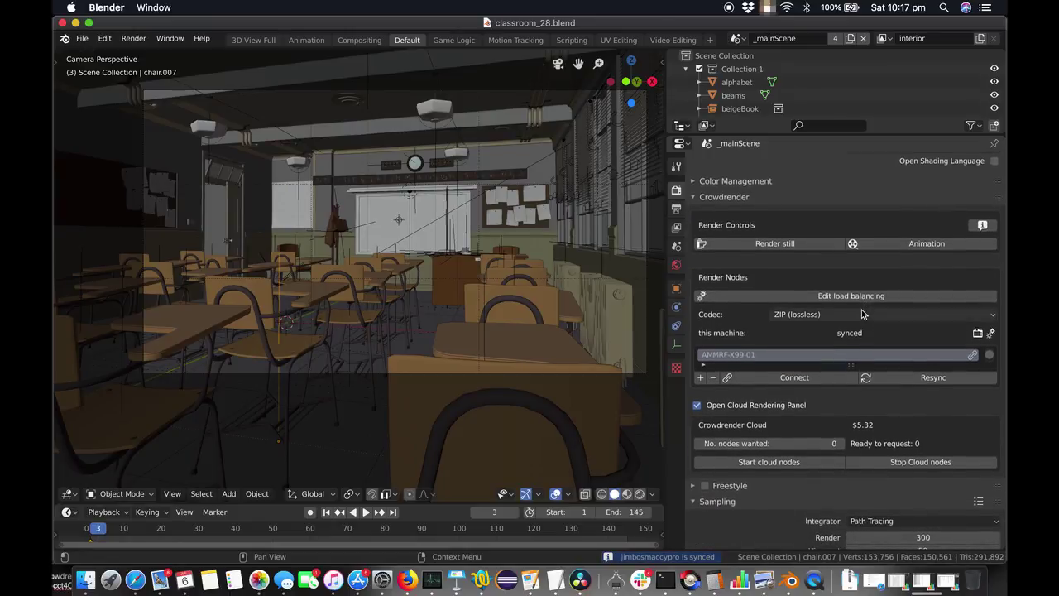
pyautogui.moveTo(849, 358); pyautogui.dragTo(879, 571)
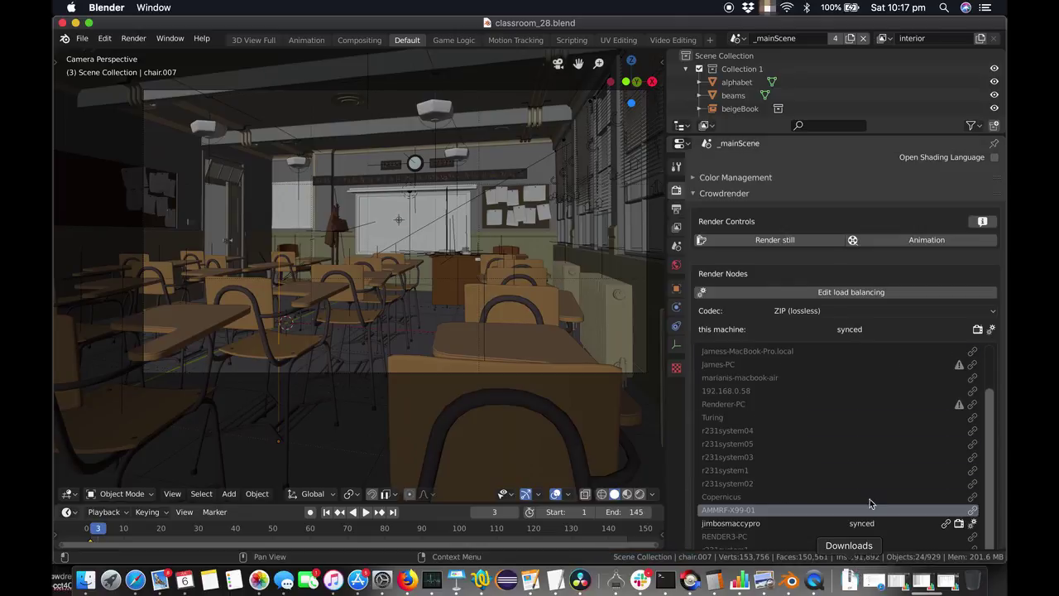
pyautogui.scroll(-10, 998, 364)
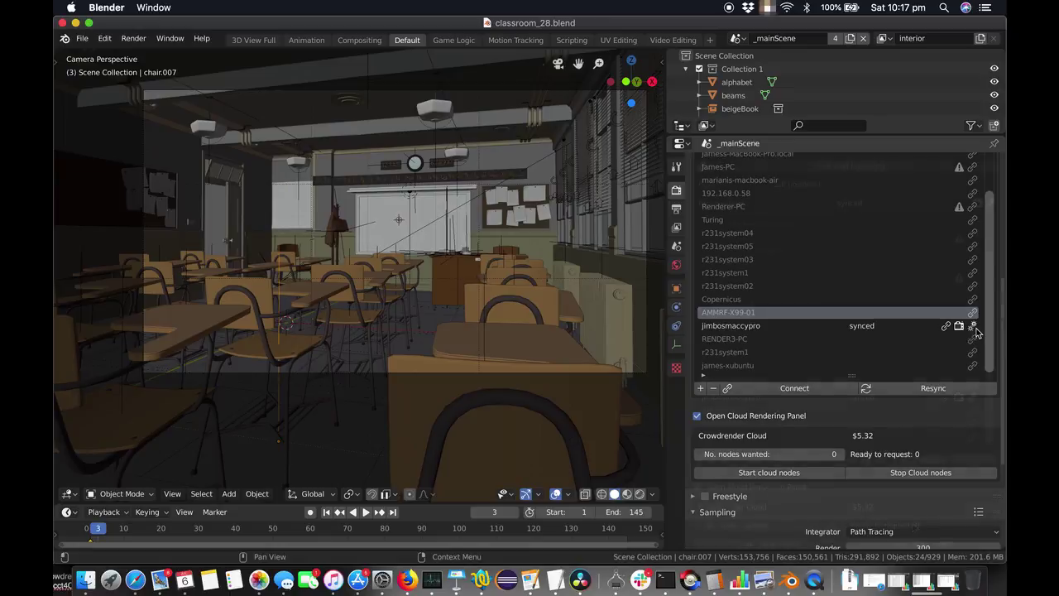
pyautogui.scroll(4, 1003, 406)
pyautogui.scroll(10, 1003, 405)
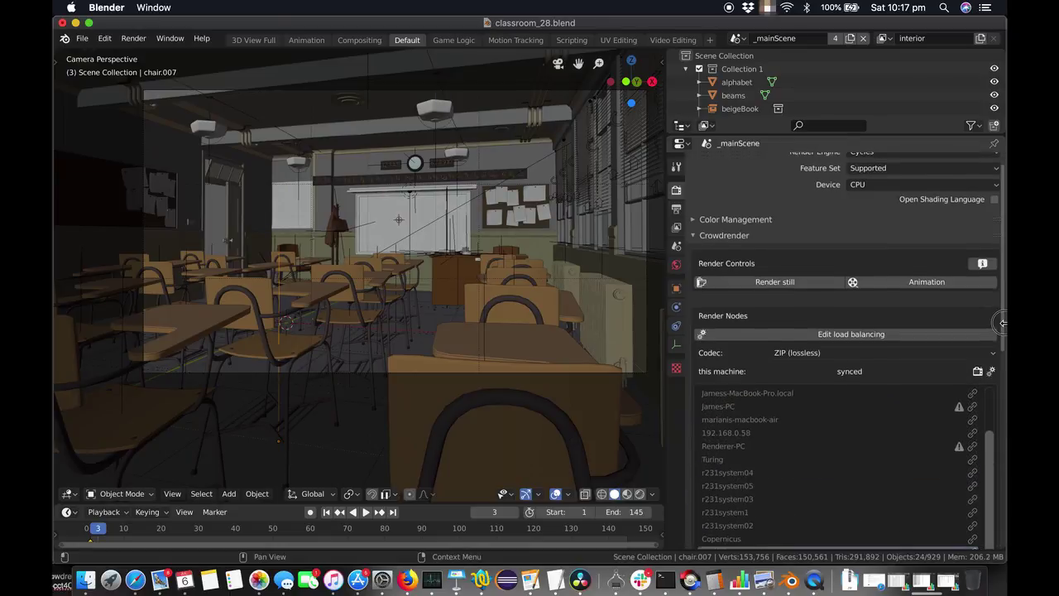
# Step: Set the render device to GPU Compute
pyautogui.click(887, 199)
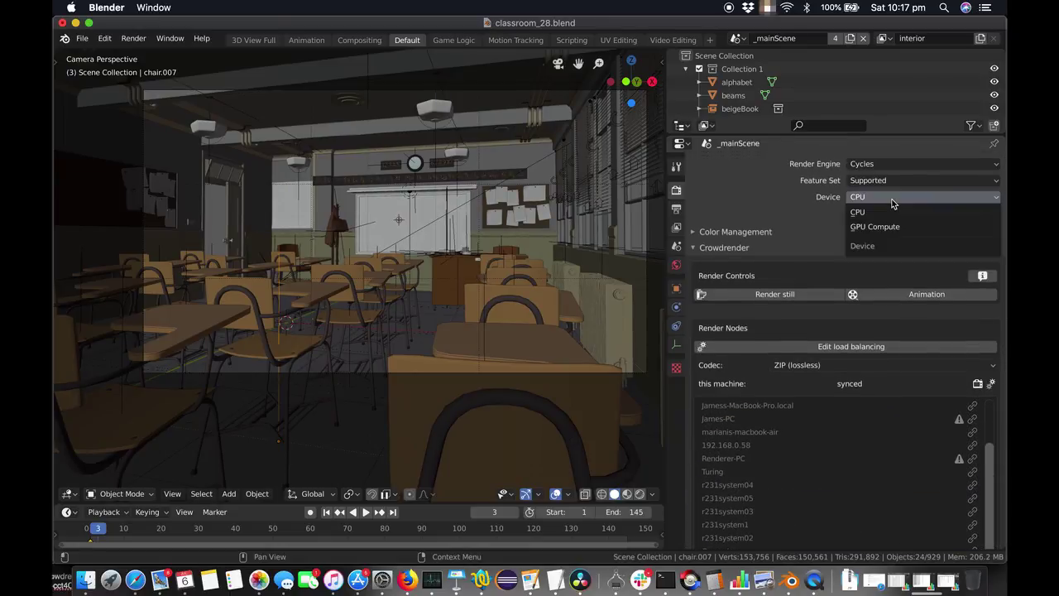
pyautogui.click(880, 228)
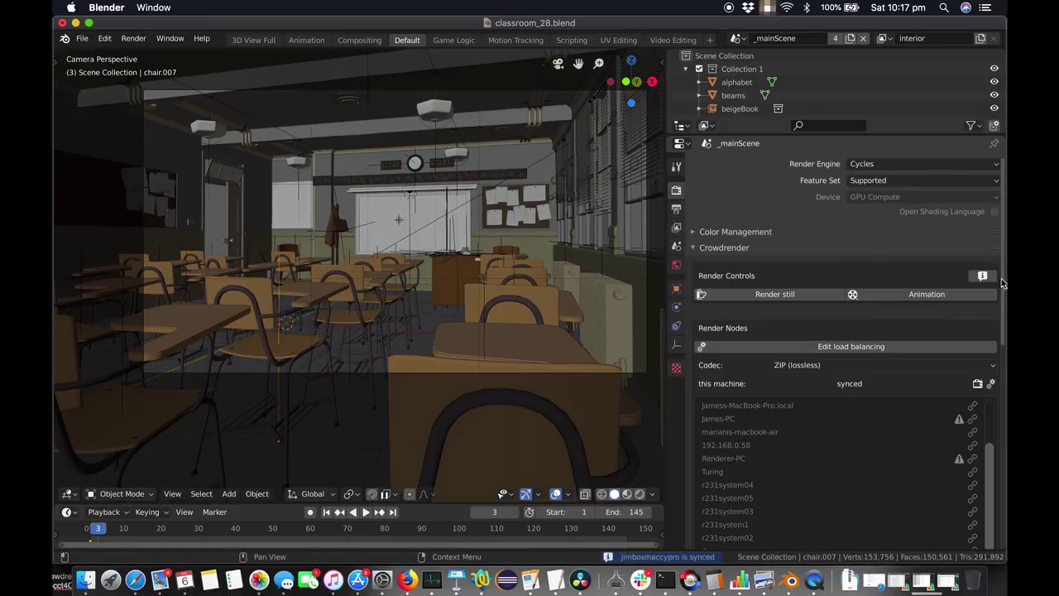
pyautogui.moveTo(1001, 278); pyautogui.dragTo(1004, 403)
pyautogui.scroll(4, 1003, 403)
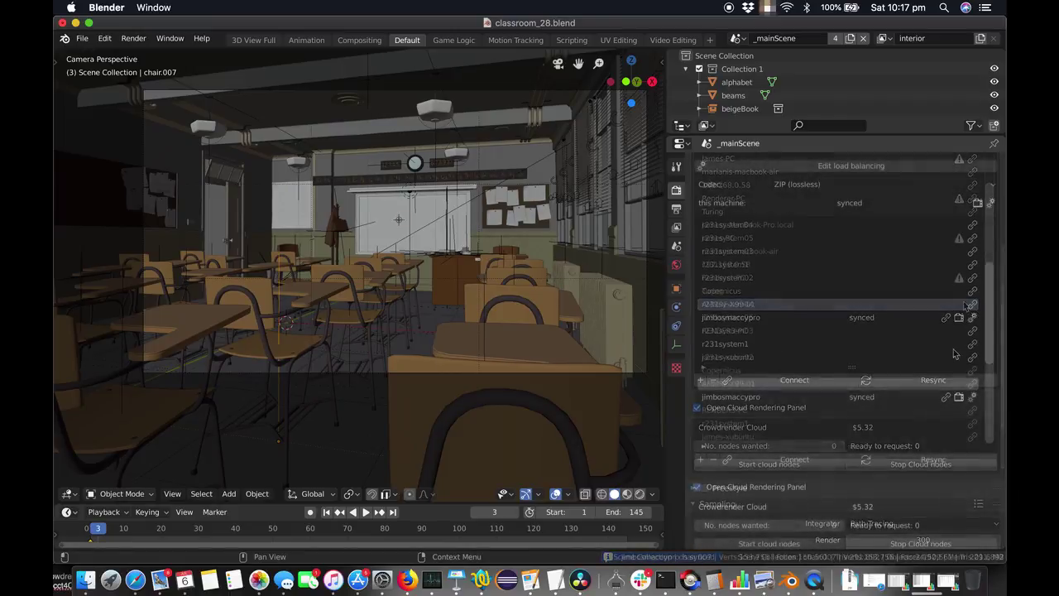
# Step: Try CUDA, then OPENCL, as the synced node's compute device
pyautogui.click(973, 399)
pyautogui.click(894, 491)
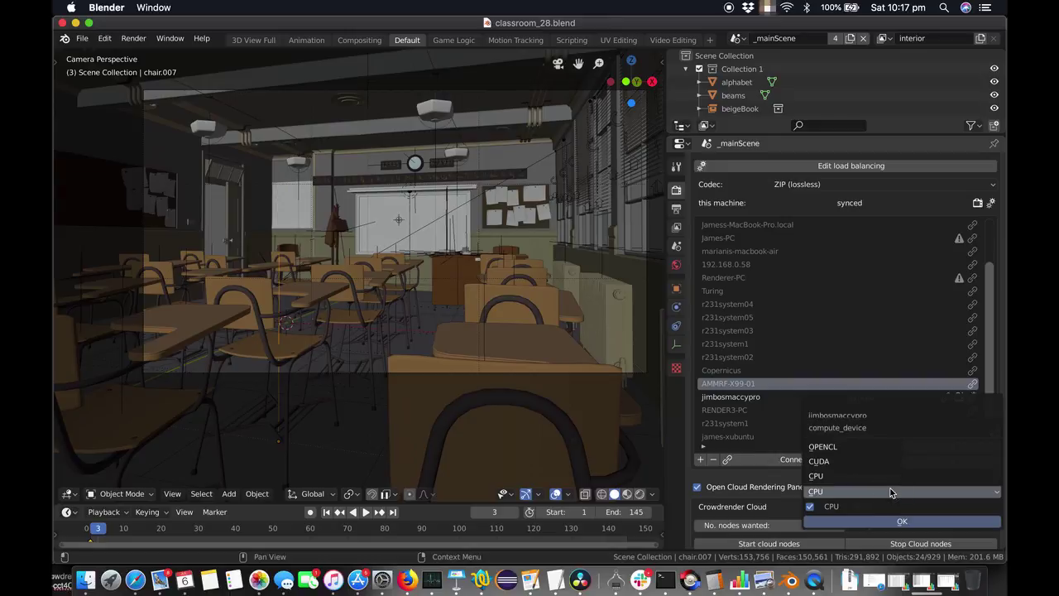
pyautogui.click(861, 462)
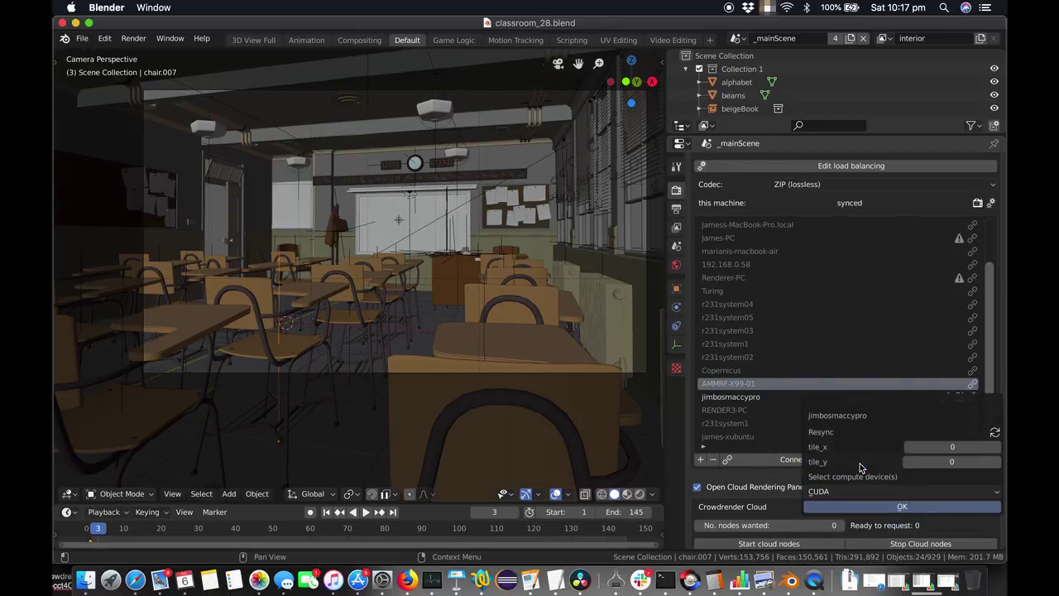
pyautogui.click(875, 492)
pyautogui.click(846, 454)
pyautogui.click(902, 506)
# Step: Re-select GPU Compute as the render device to make sure it sticks
pyautogui.scroll(5, 903, 249)
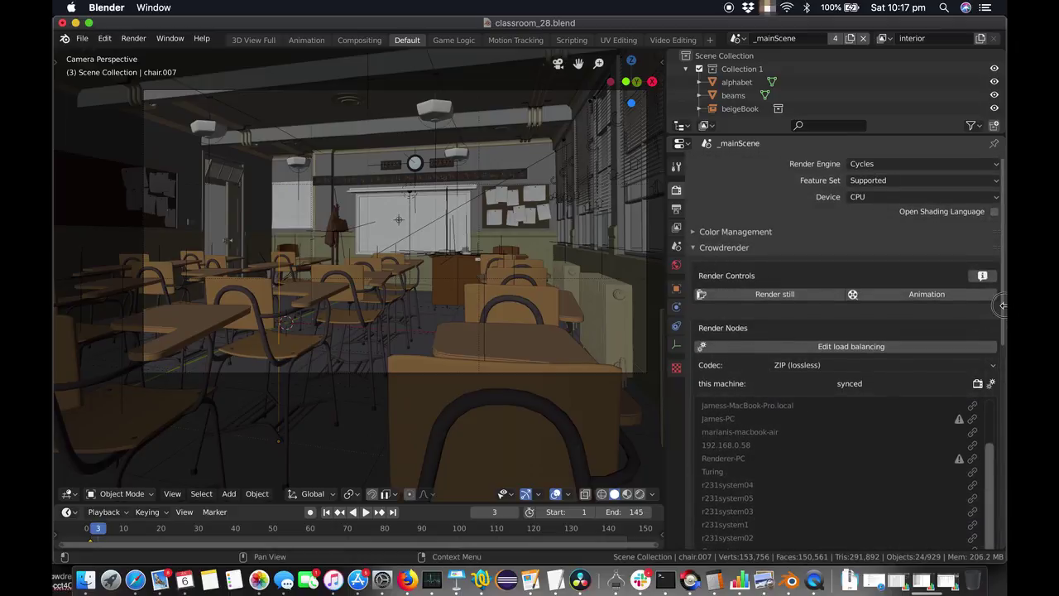
pyautogui.click(891, 199)
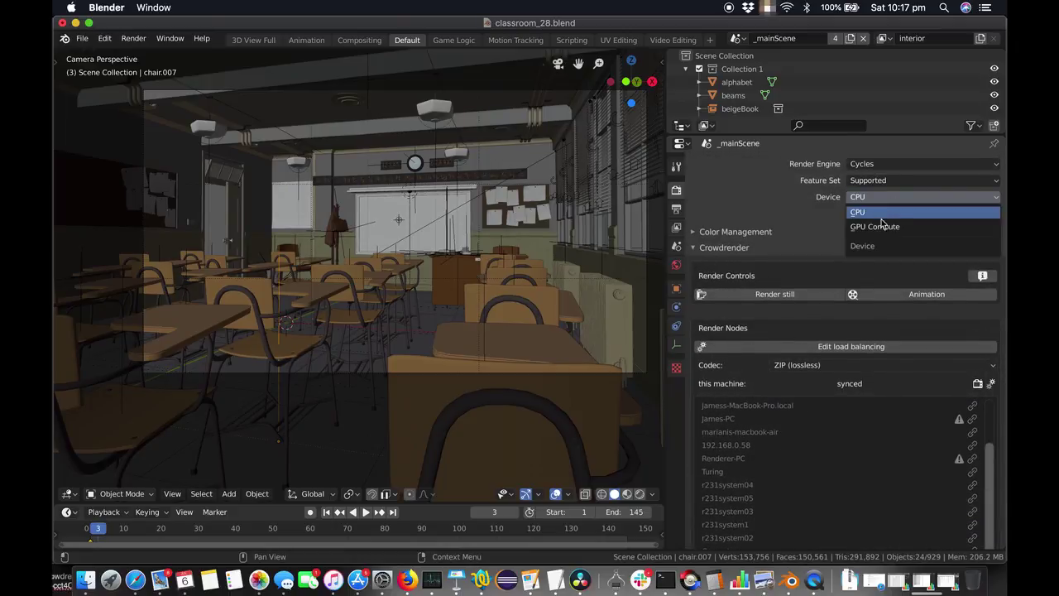
pyautogui.click(881, 229)
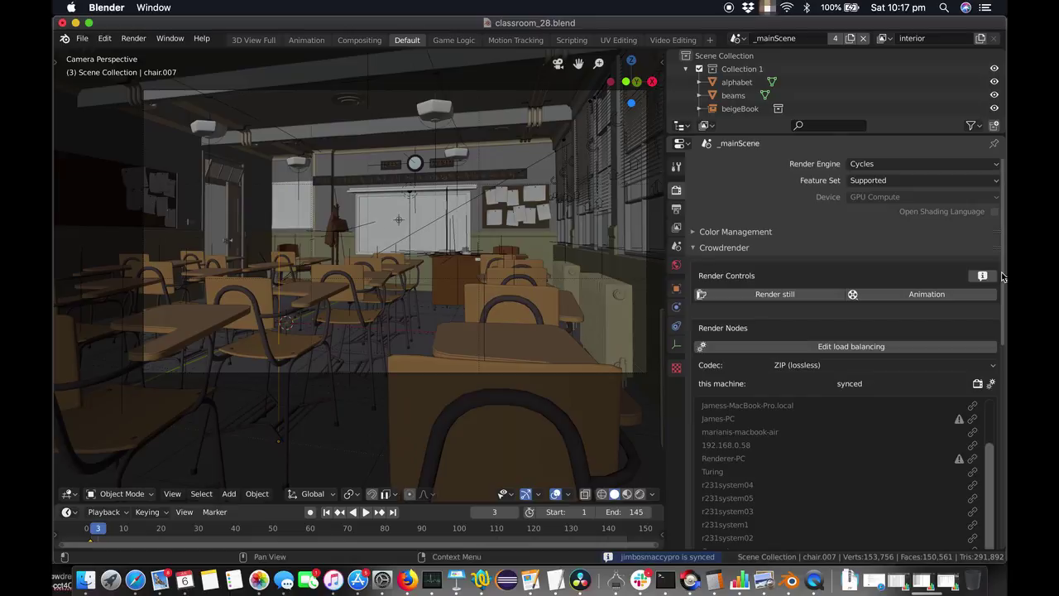
pyautogui.scroll(-10, 952, 282)
pyautogui.scroll(10, 951, 298)
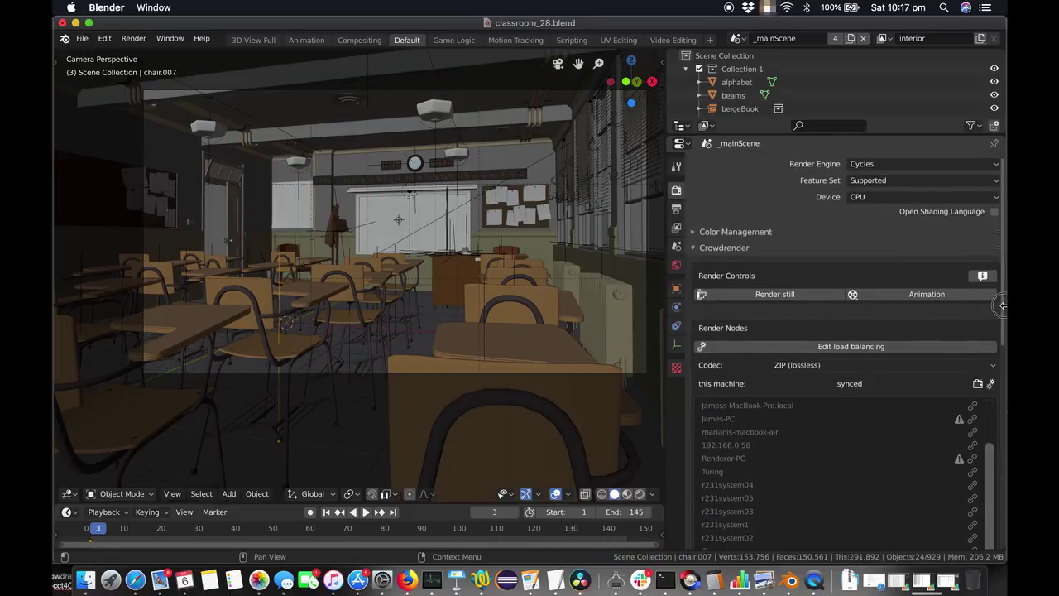
pyautogui.click(892, 200)
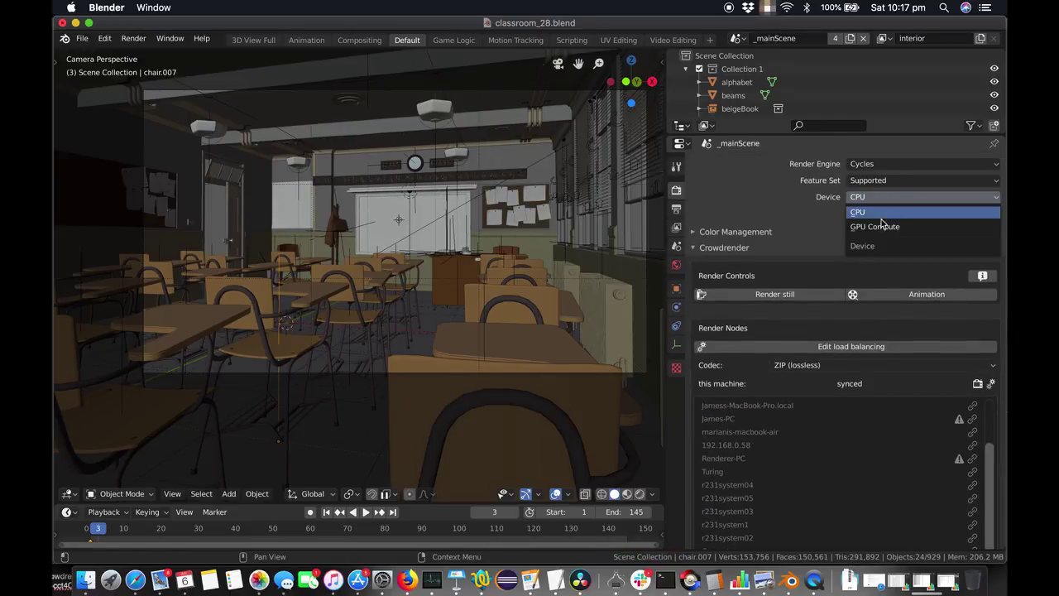
pyautogui.click(879, 227)
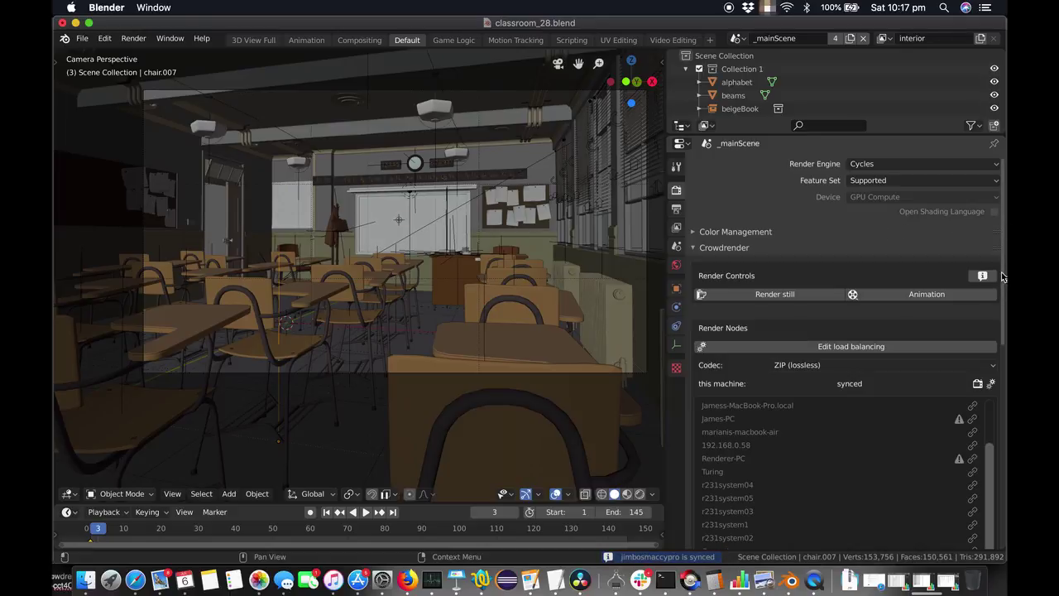
pyautogui.scroll(-10, 910, 331)
# Step: Set the remote Mac node's compute device to CPU after trying CUDA and OPENCL
pyautogui.click(972, 317)
pyautogui.click(902, 409)
pyautogui.click(858, 423)
pyautogui.click(857, 409)
pyautogui.click(852, 437)
pyautogui.click(852, 410)
pyautogui.click(857, 454)
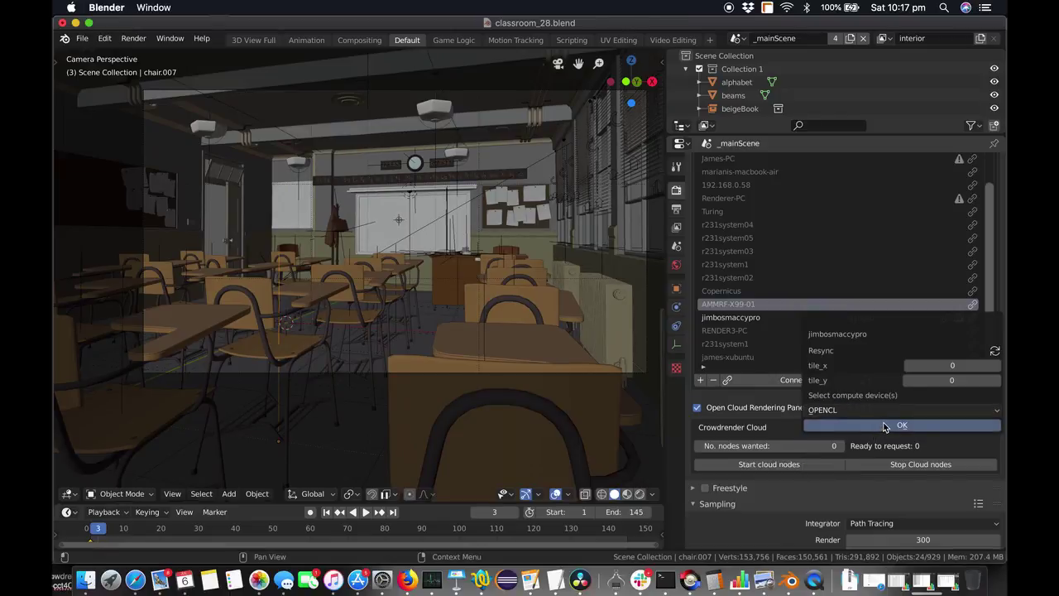
pyautogui.click(860, 410)
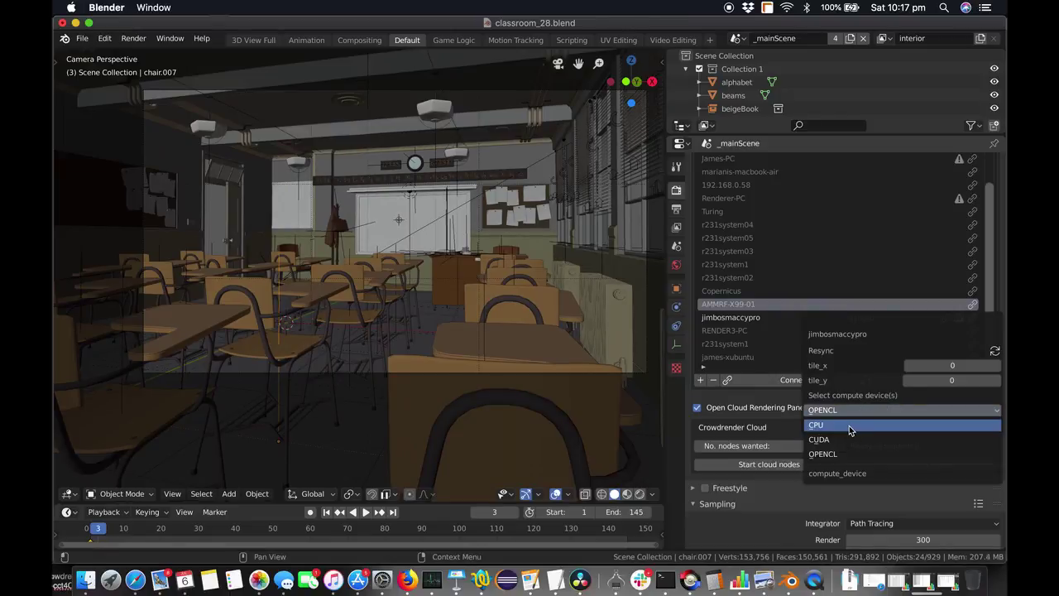
pyautogui.click(852, 425)
pyautogui.click(893, 441)
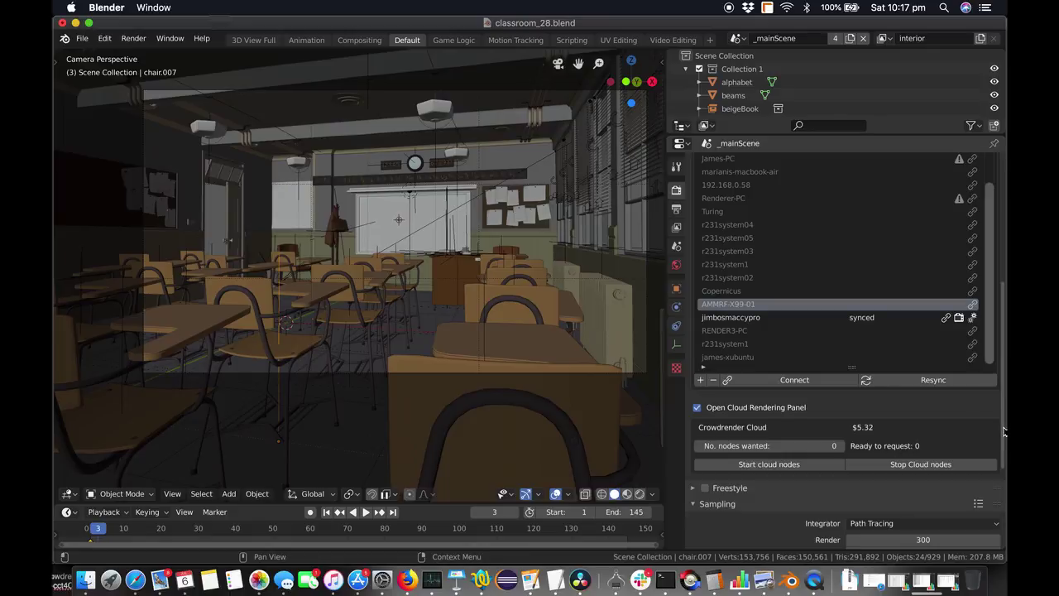
pyautogui.moveTo(1003, 431); pyautogui.dragTo(997, 318)
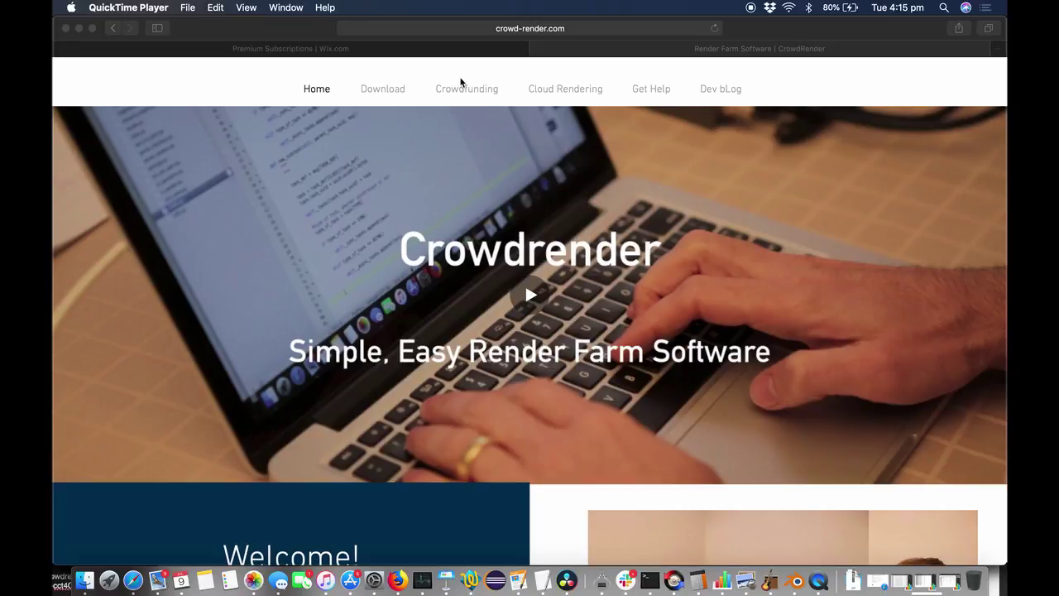
# Step: Open the Crowdfunding page, highlight the New Load Balancer heading, and open the PayPal donation
pyautogui.click(461, 82)
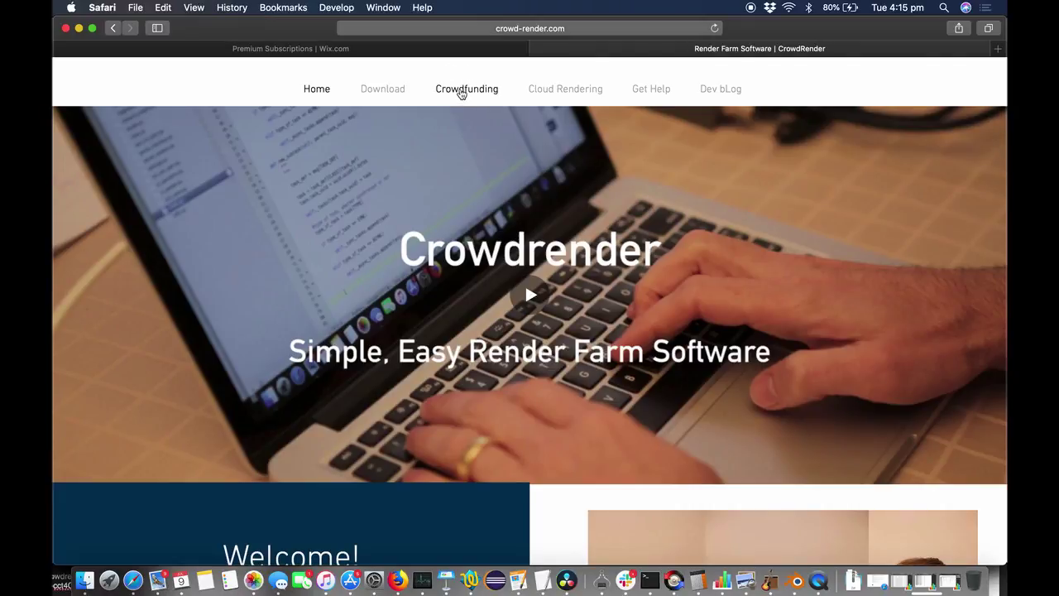
pyautogui.click(461, 91)
pyautogui.scroll(-2, 642, 264)
pyautogui.scroll(-5, 730, 310)
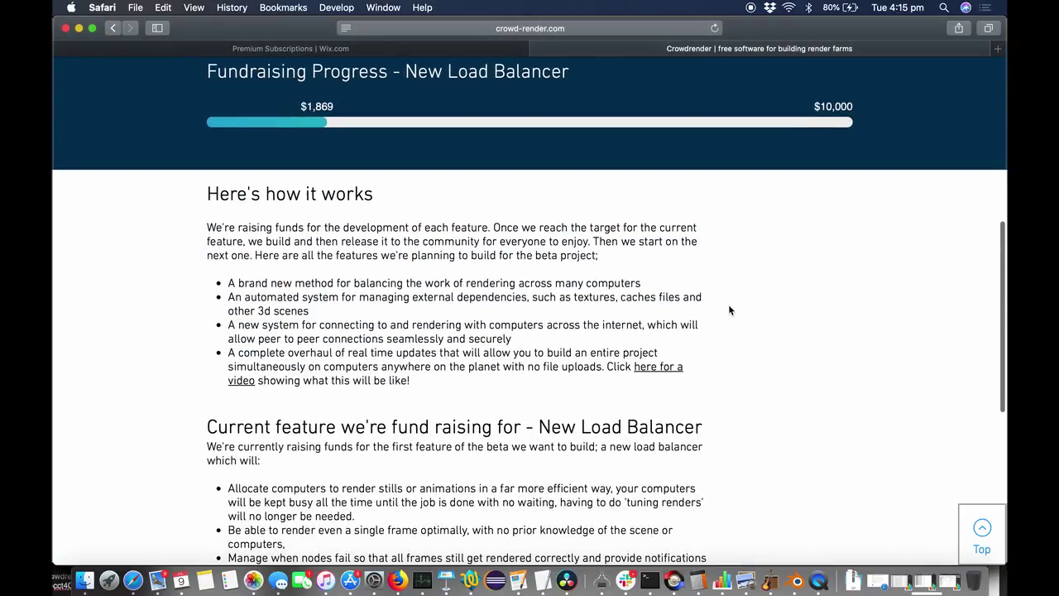
pyautogui.scroll(-3, 728, 308)
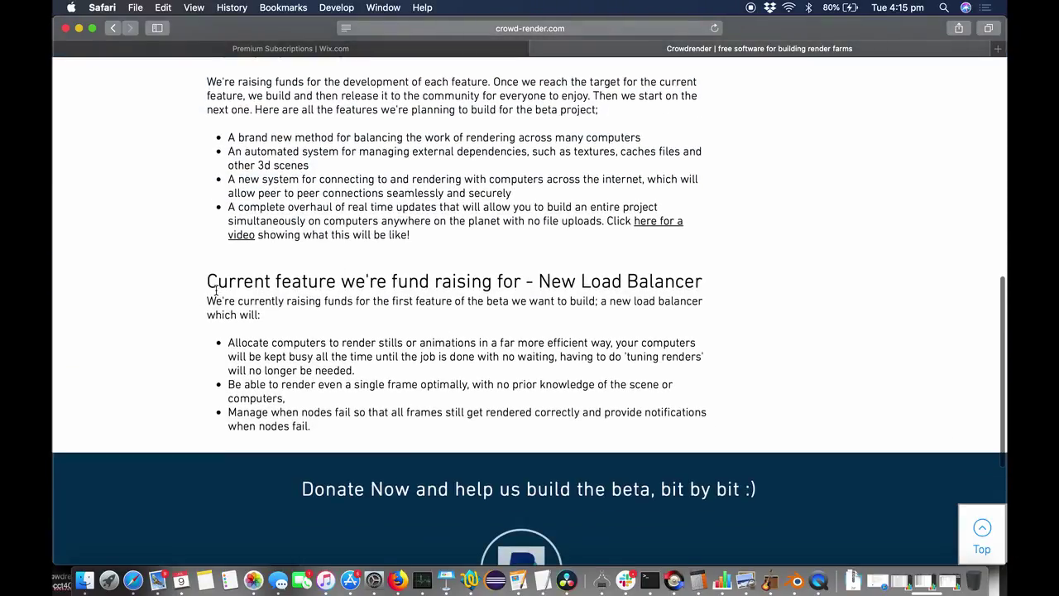
pyautogui.moveTo(208, 283); pyautogui.dragTo(701, 285)
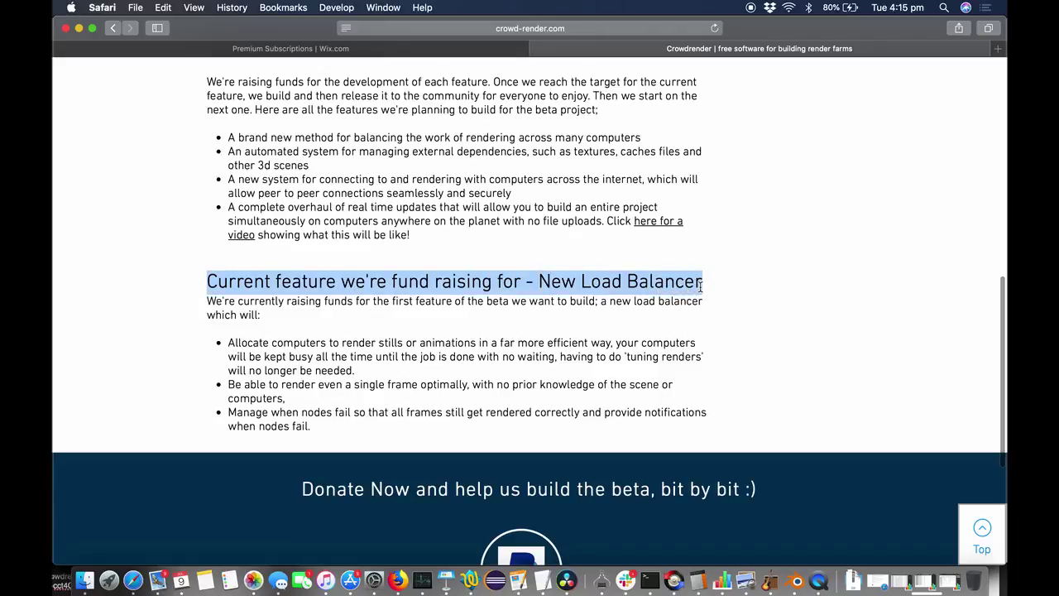
pyautogui.scroll(-4, 701, 285)
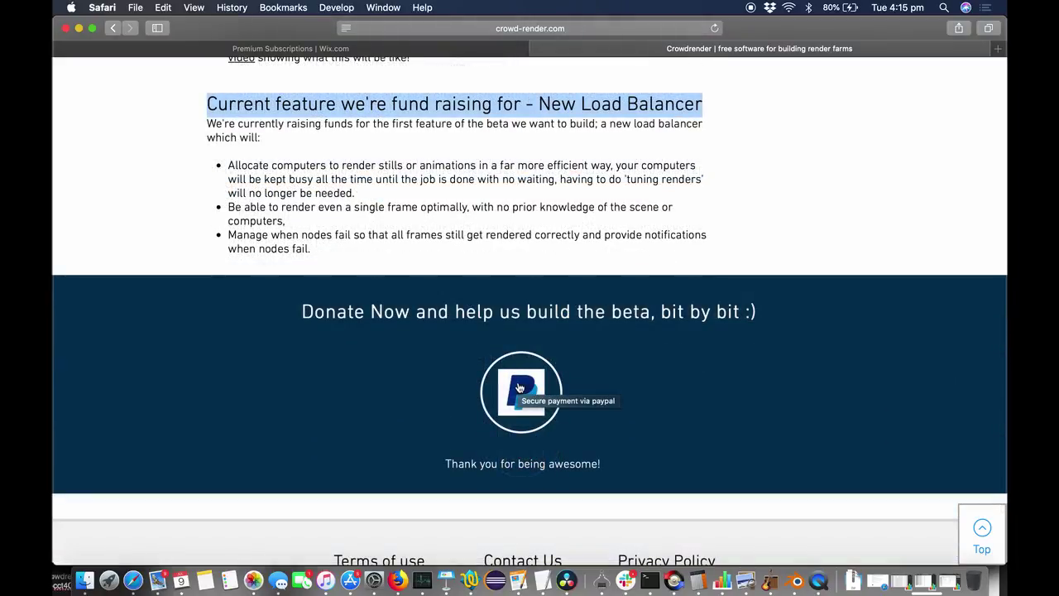
pyautogui.click(519, 387)
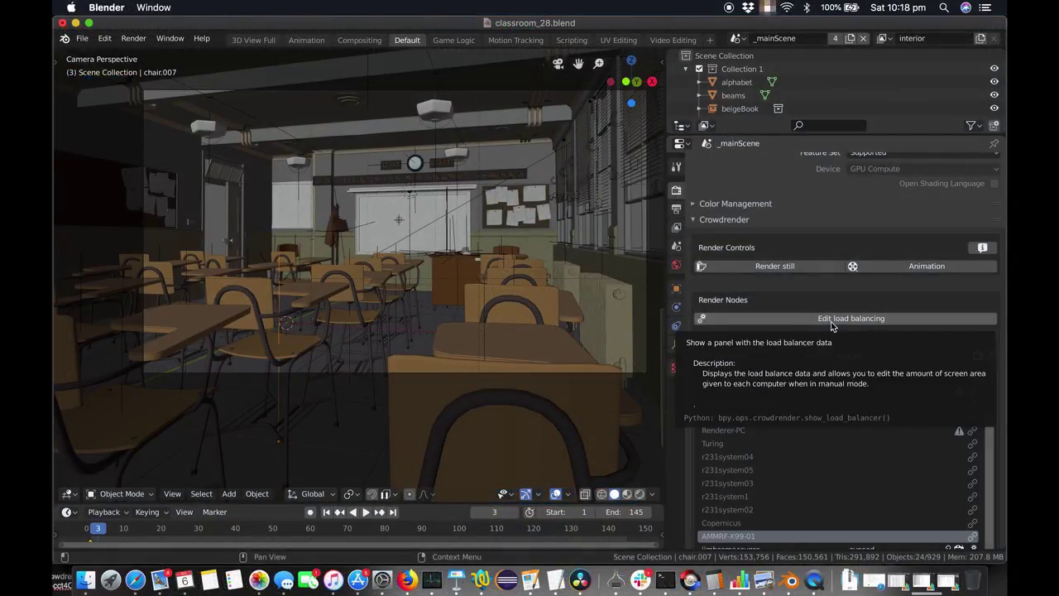
# Step: In Edit load balancing, keep Manual checked and set the first node's share to 0.5
pyautogui.click(828, 320)
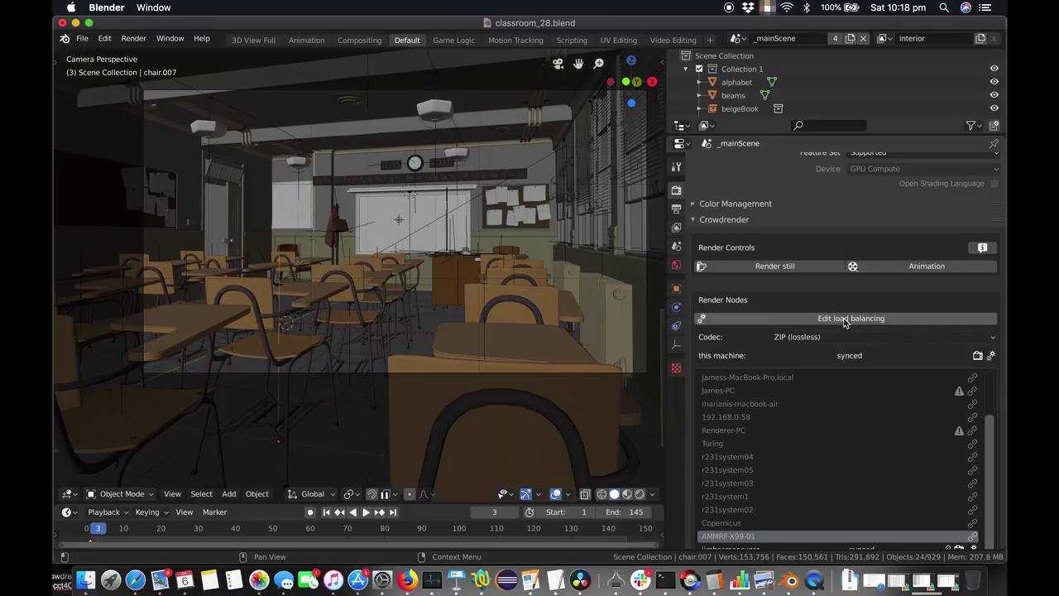
pyautogui.click(890, 320)
pyautogui.moveTo(891, 322); pyautogui.dragTo(738, 326)
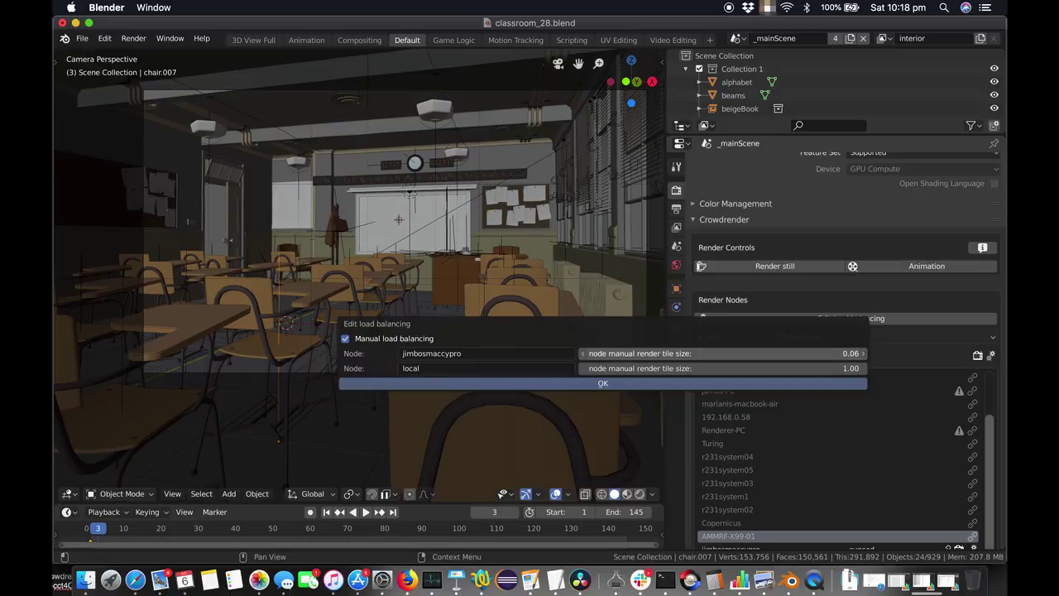
pyautogui.moveTo(704, 354); pyautogui.dragTo(860, 353)
pyautogui.click(786, 355)
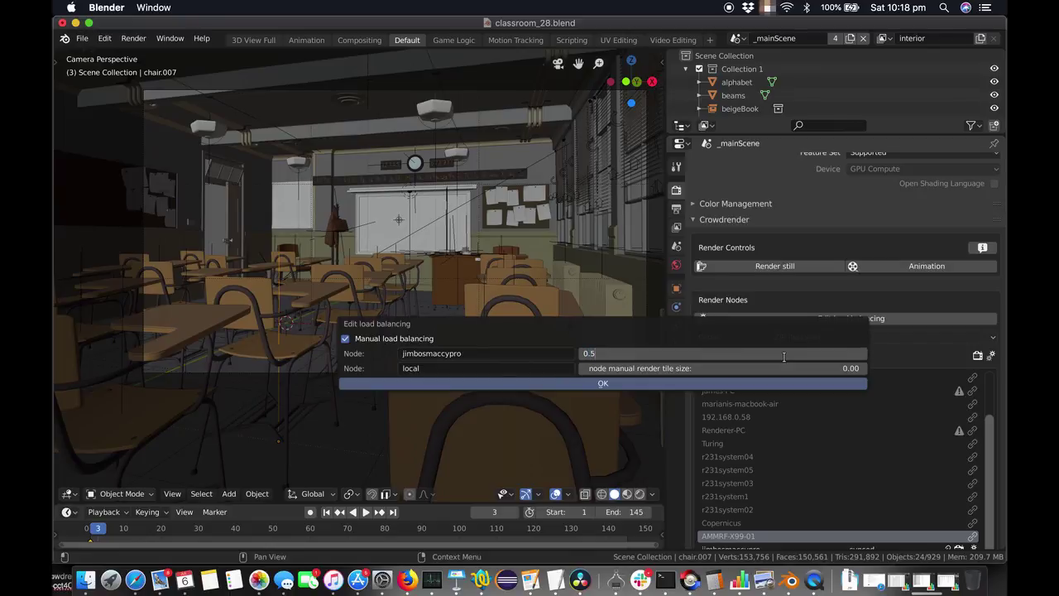
pyautogui.press('Return')
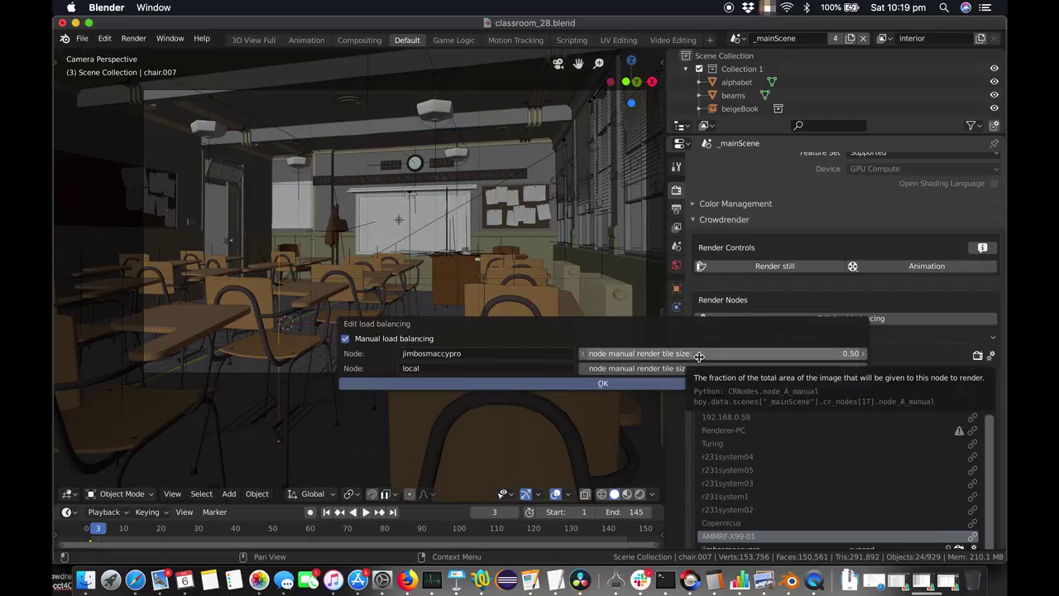
# Step: Apply the load balancing, reopen it to check both nodes read 0.50, and confirm
pyautogui.click(699, 383)
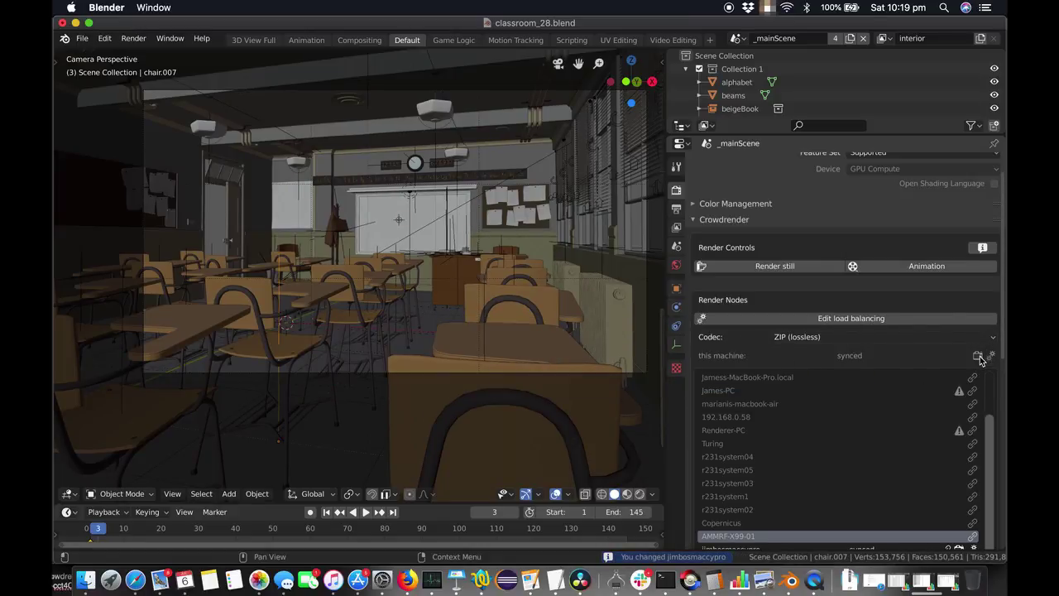
pyautogui.click(870, 319)
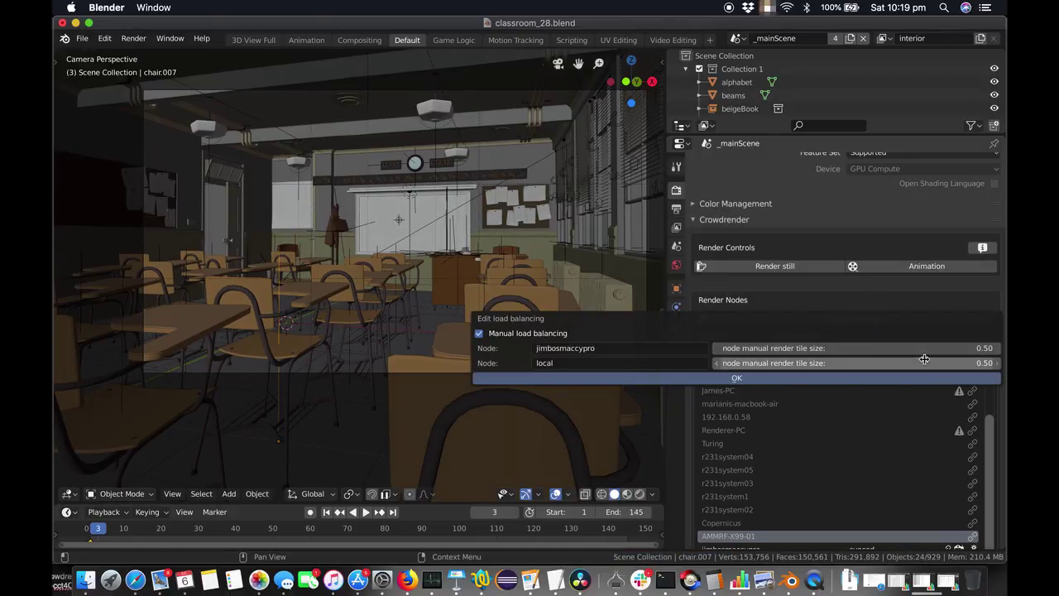
pyautogui.click(739, 379)
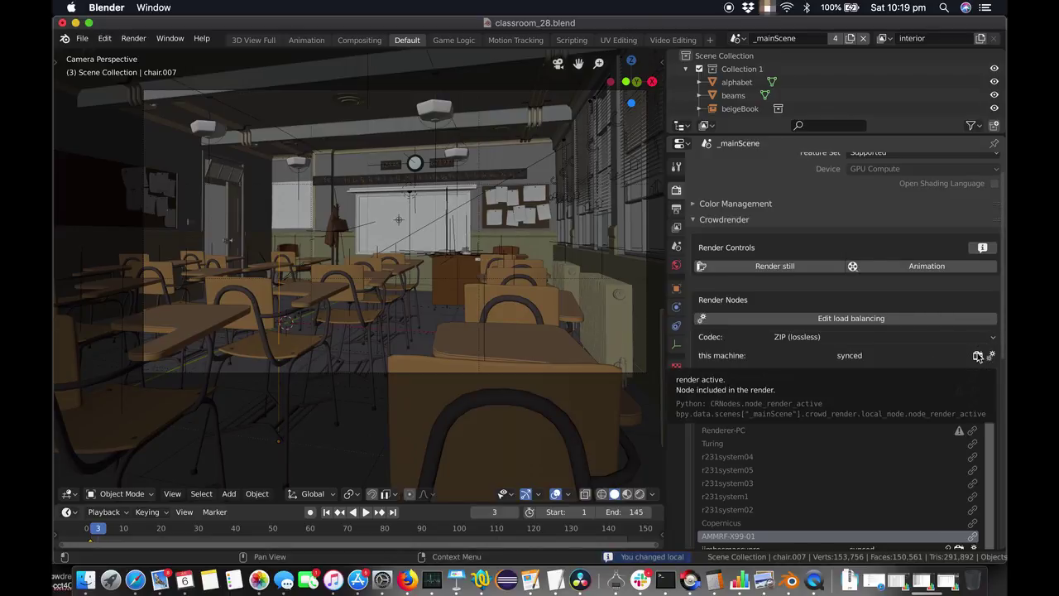
# Step: Uncheck Manual load balancing in the Edit load balancing popup
pyautogui.click(891, 319)
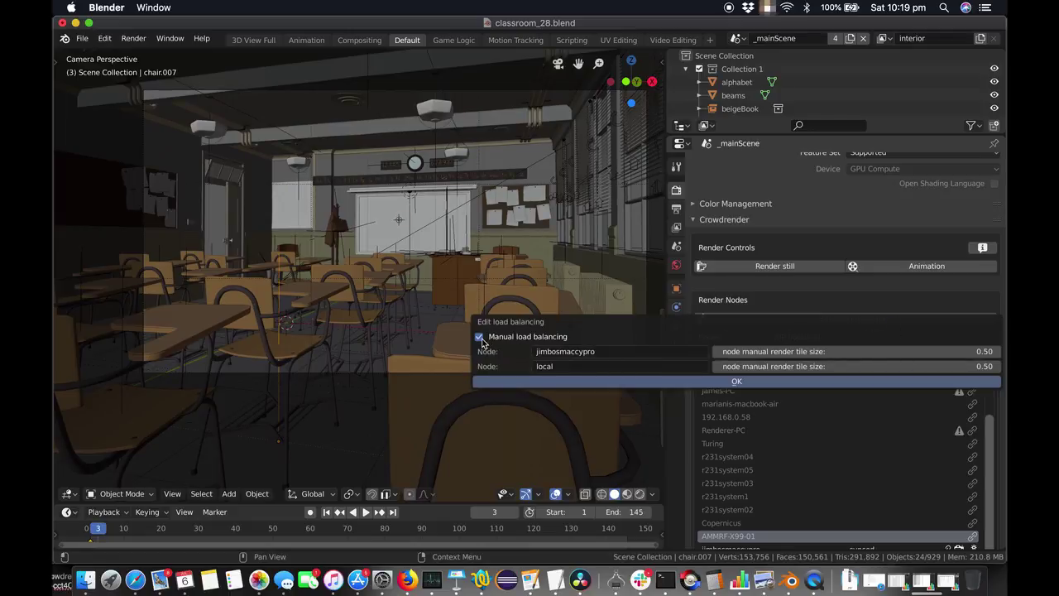
pyautogui.click(480, 337)
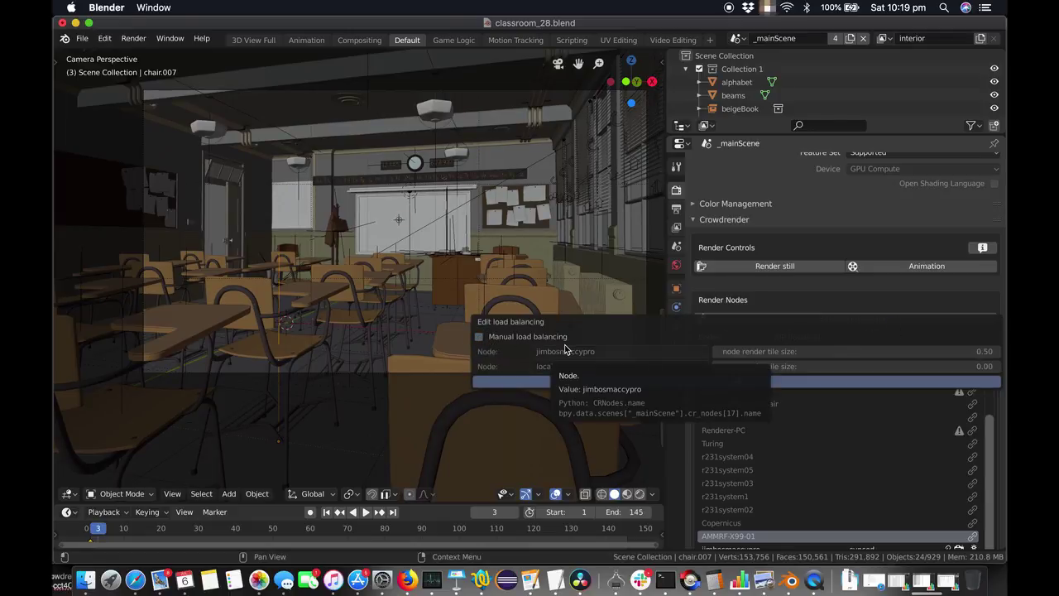